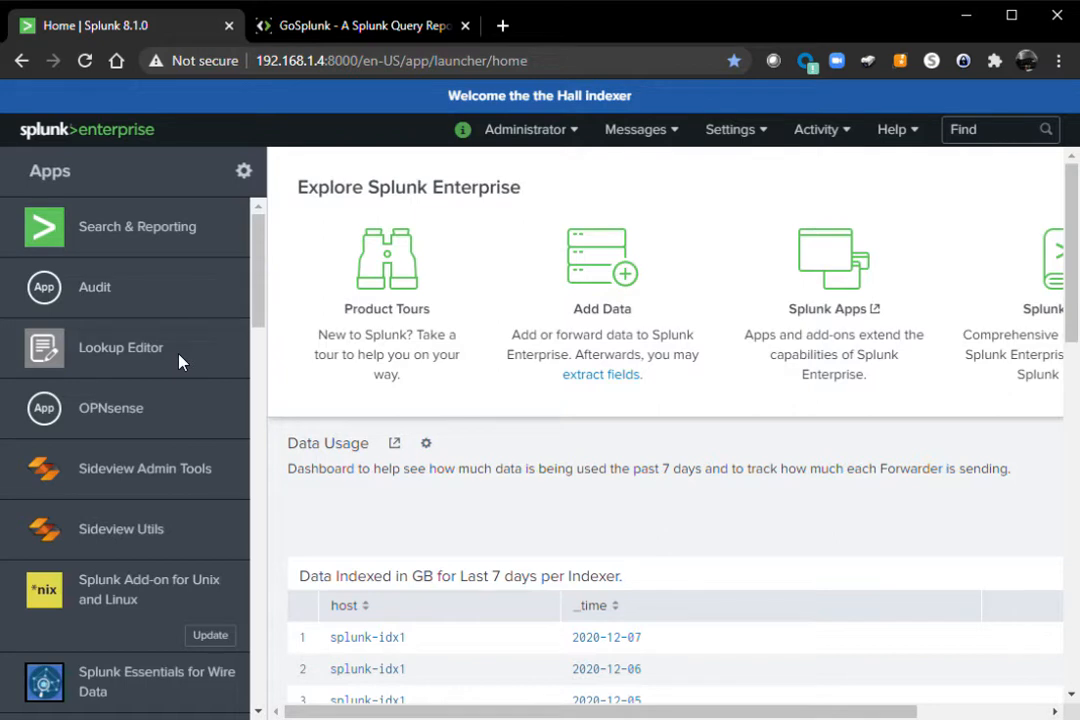
Find the "Windows service activity & MSI installs" dashboard on the author's GoSplunk page and copy its XML source code
{"action": "left_click", "coordinate": [345, 28]}
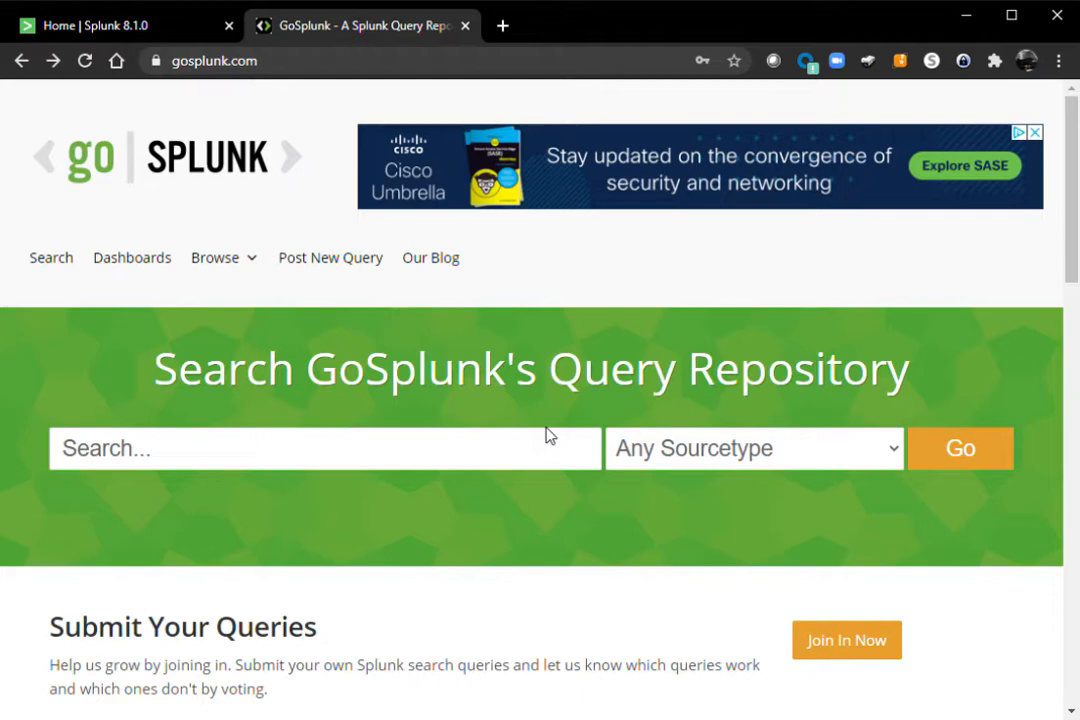
{"action": "left_click", "coordinate": [55, 61]}
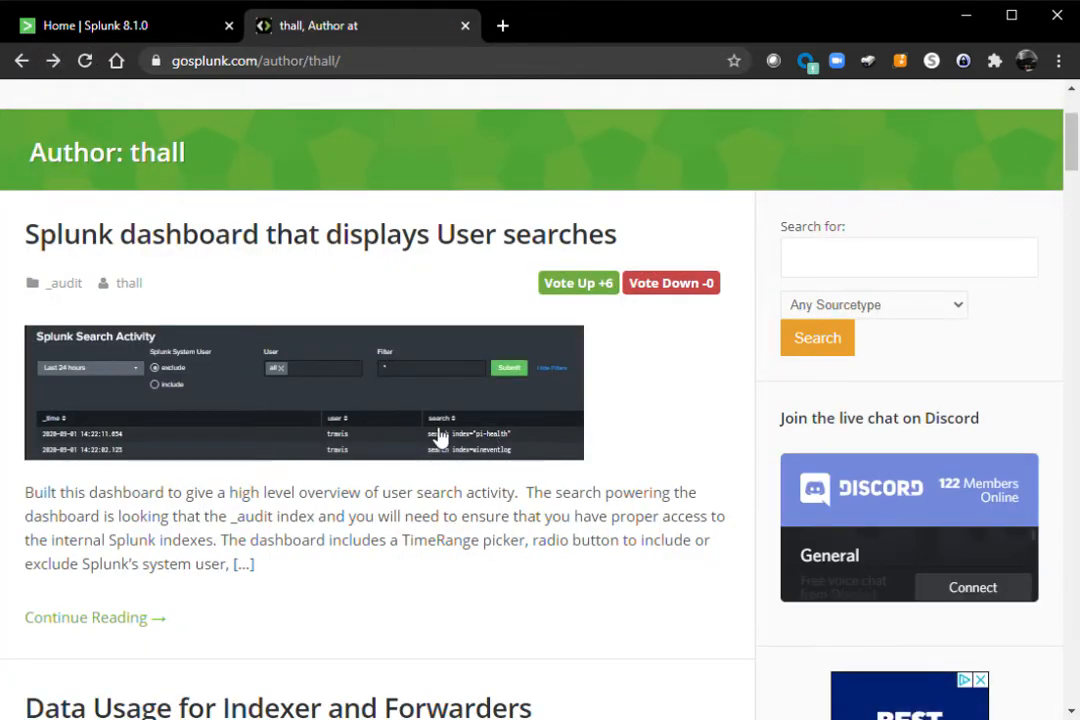
{"action": "scroll", "coordinate": [557, 546], "scroll_direction": "down", "scroll_amount": 2}
{"action": "scroll", "coordinate": [557, 546], "scroll_direction": "down", "scroll_amount": 15}
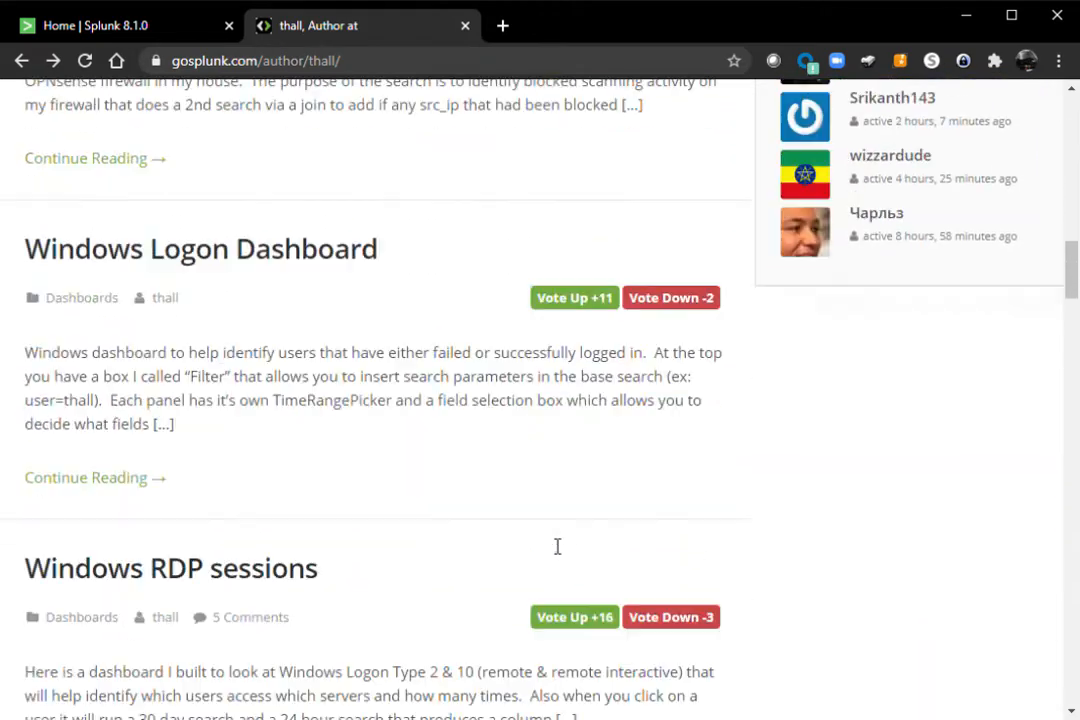
{"action": "scroll", "coordinate": [557, 546], "scroll_direction": "down", "scroll_amount": 3}
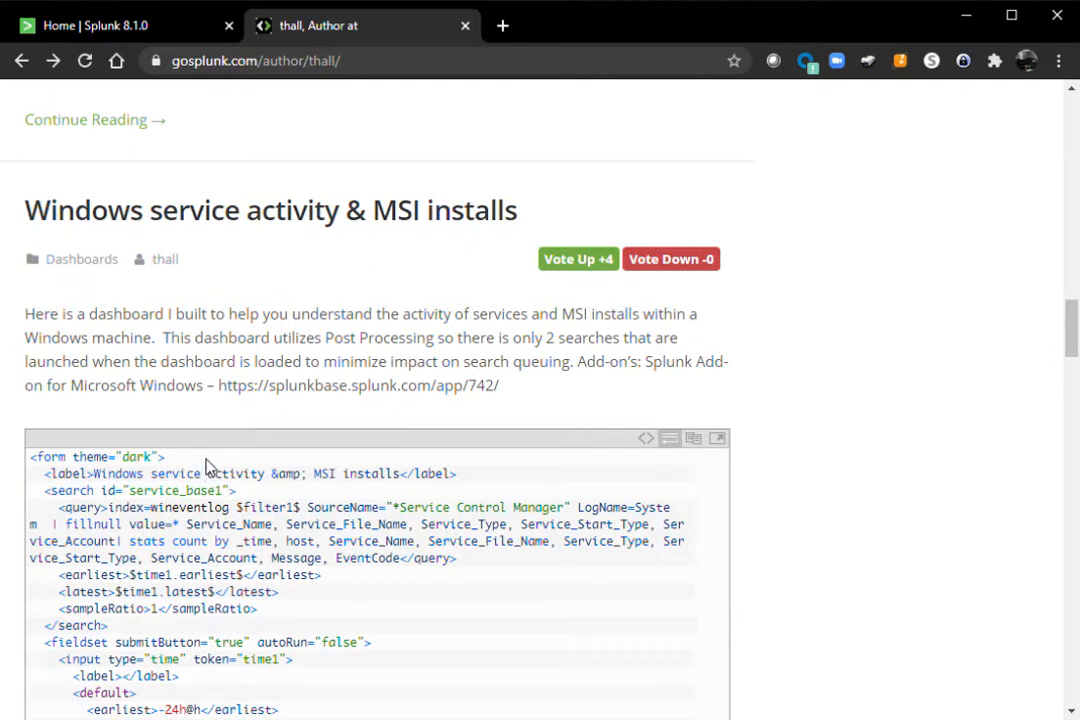
{"action": "scroll", "coordinate": [207, 467], "scroll_direction": "down", "scroll_amount": 1}
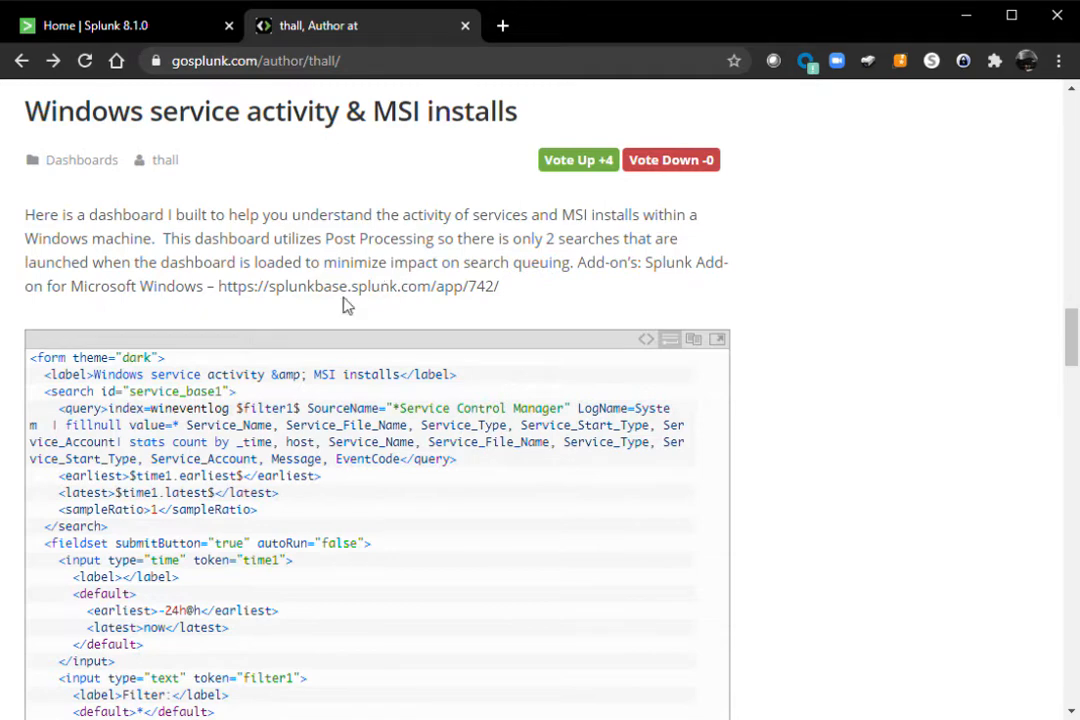
{"action": "left_click", "coordinate": [697, 342]}
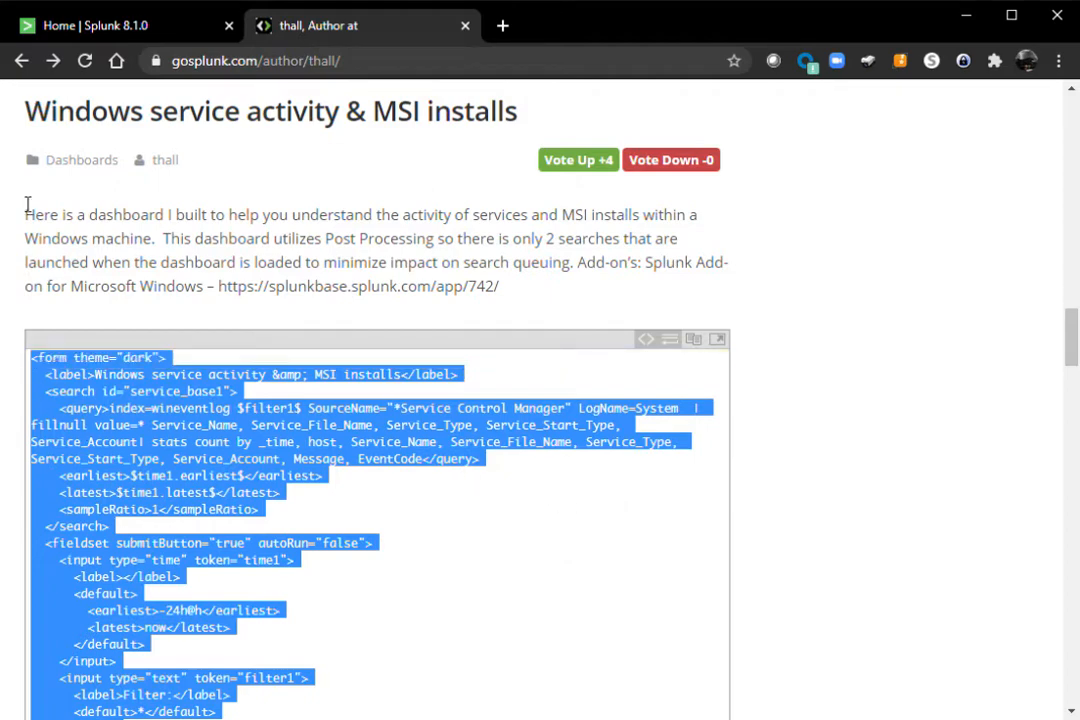
Switch to Splunk Enterprise and open the dashboards list of the Search & Reporting app
{"action": "left_click", "coordinate": [83, 25]}
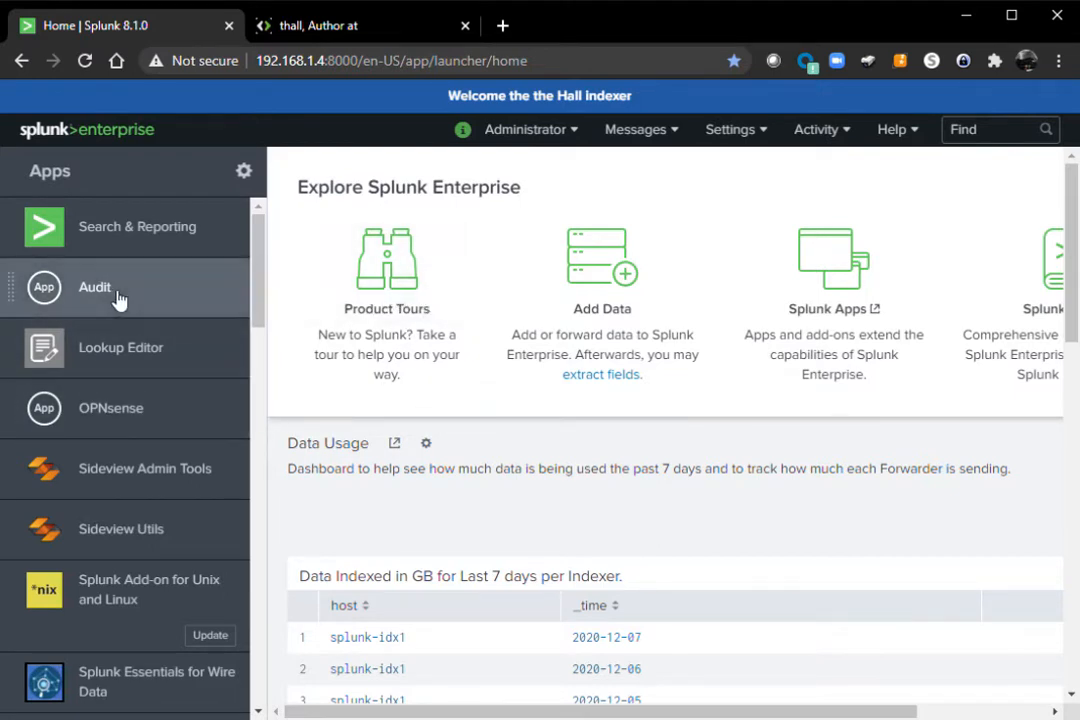
{"action": "left_click", "coordinate": [143, 229]}
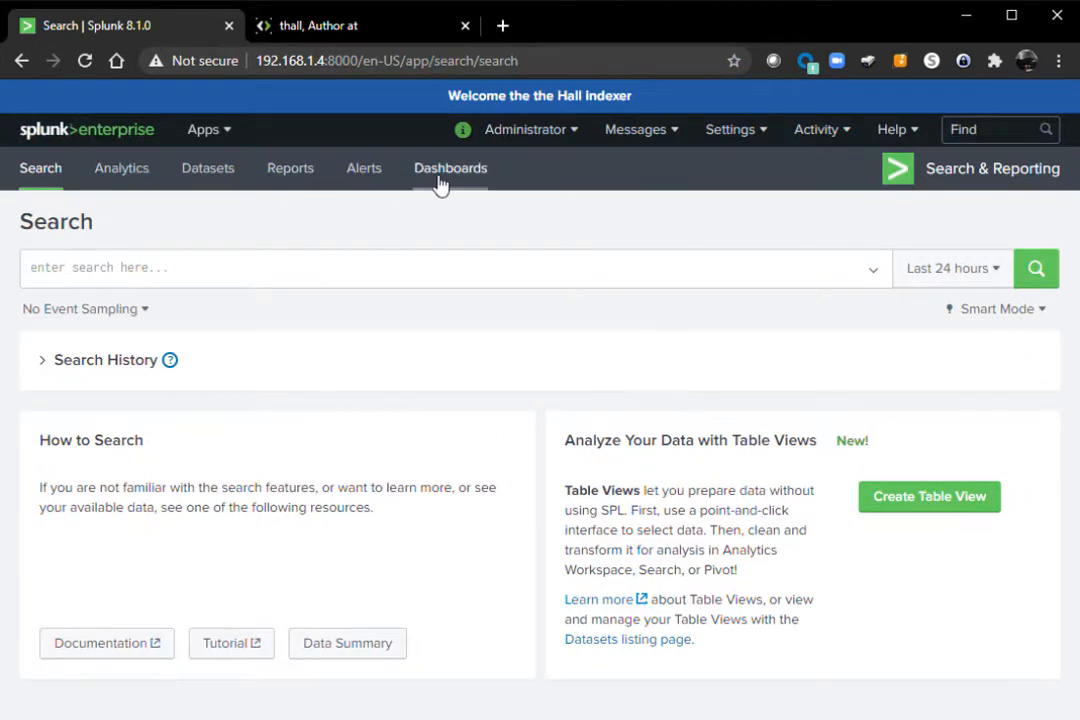
{"action": "left_click", "coordinate": [440, 180]}
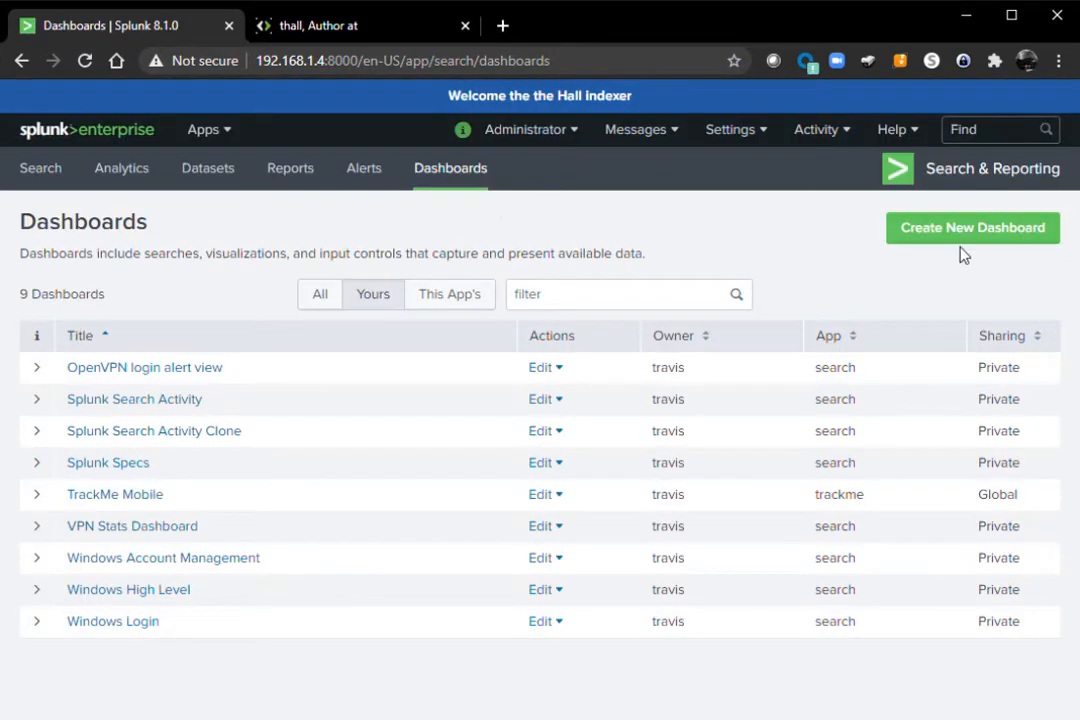
Create a new dashboard titled "Windows Service Activity & MSI installs"
{"action": "left_click", "coordinate": [976, 248]}
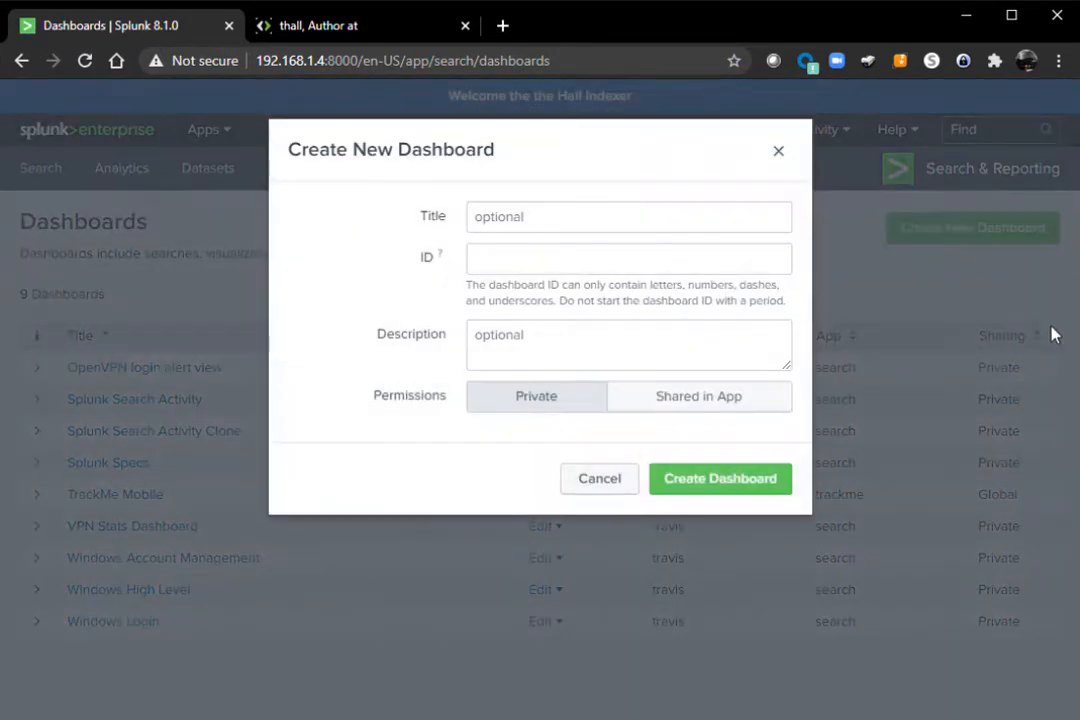
{"action": "left_click", "coordinate": [652, 226]}
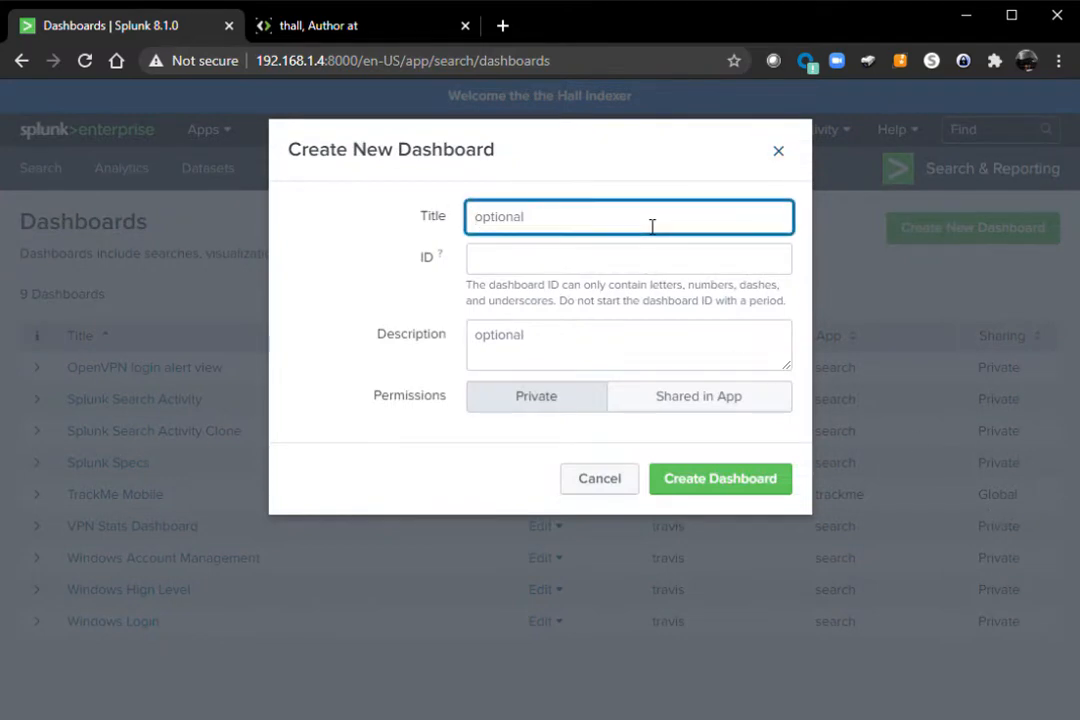
{"action": "type", "text": "Windows "}
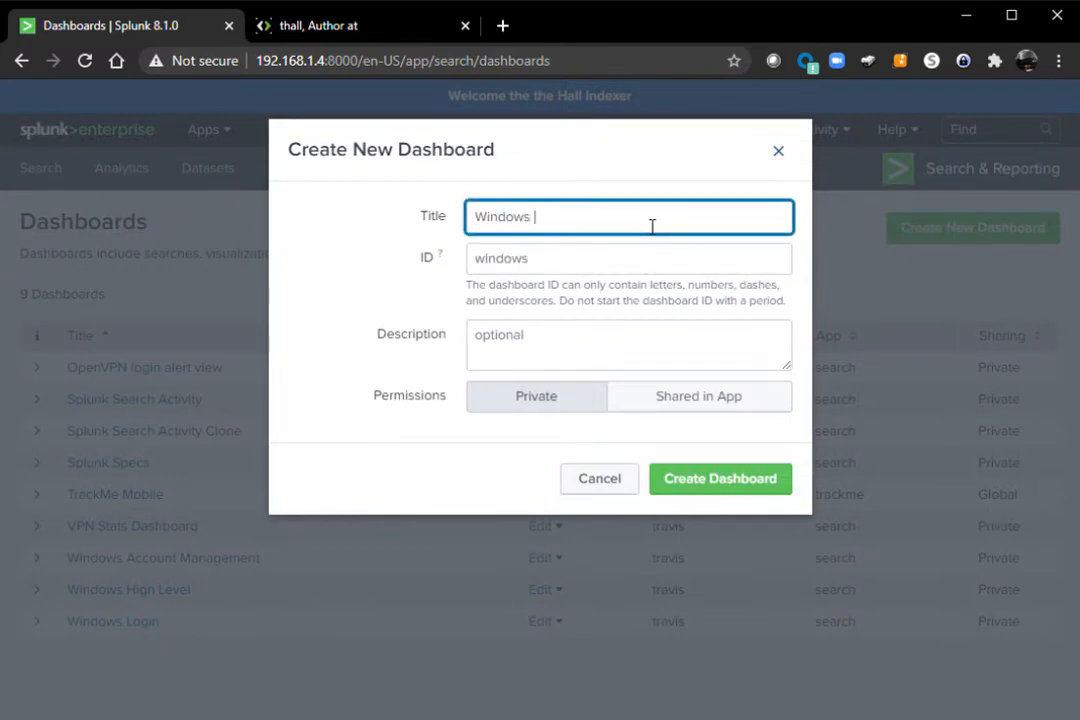
{"action": "type", "text": "Service Activ"}
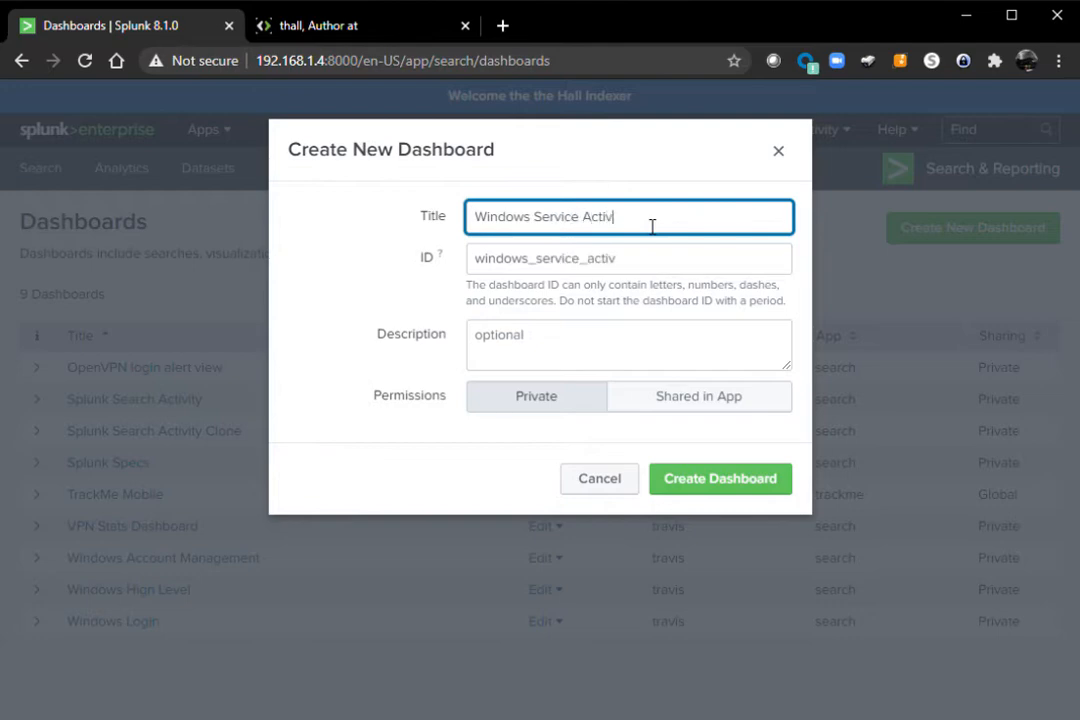
{"action": "type", "text": "ity & MSI installs"}
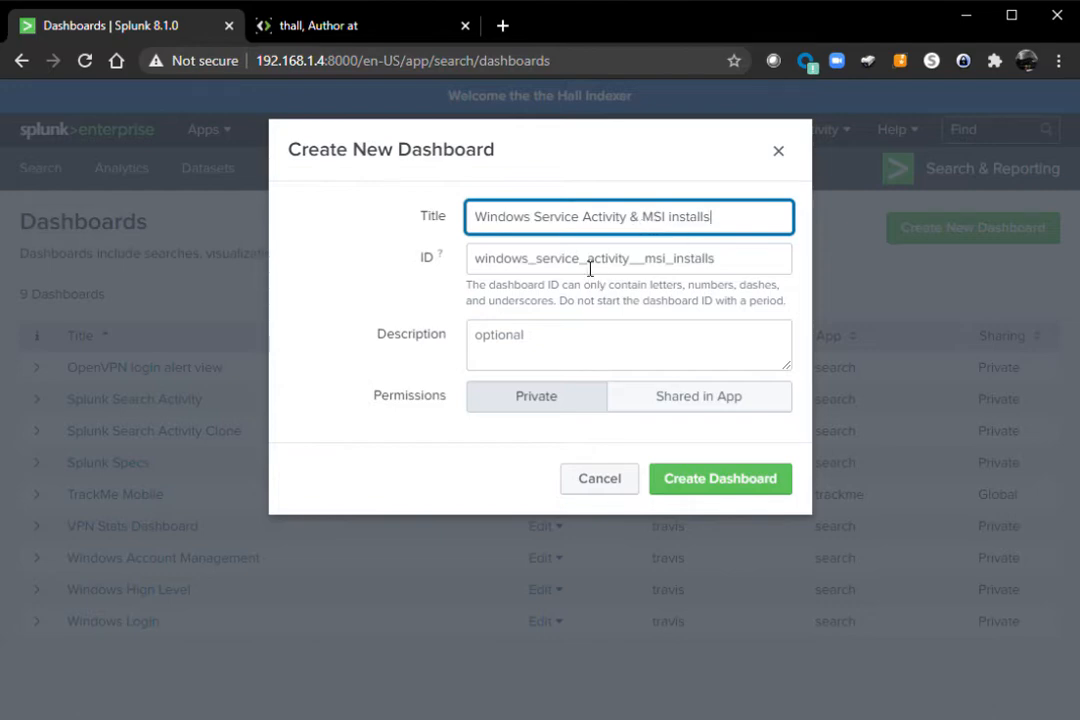
{"action": "left_click", "coordinate": [535, 348]}
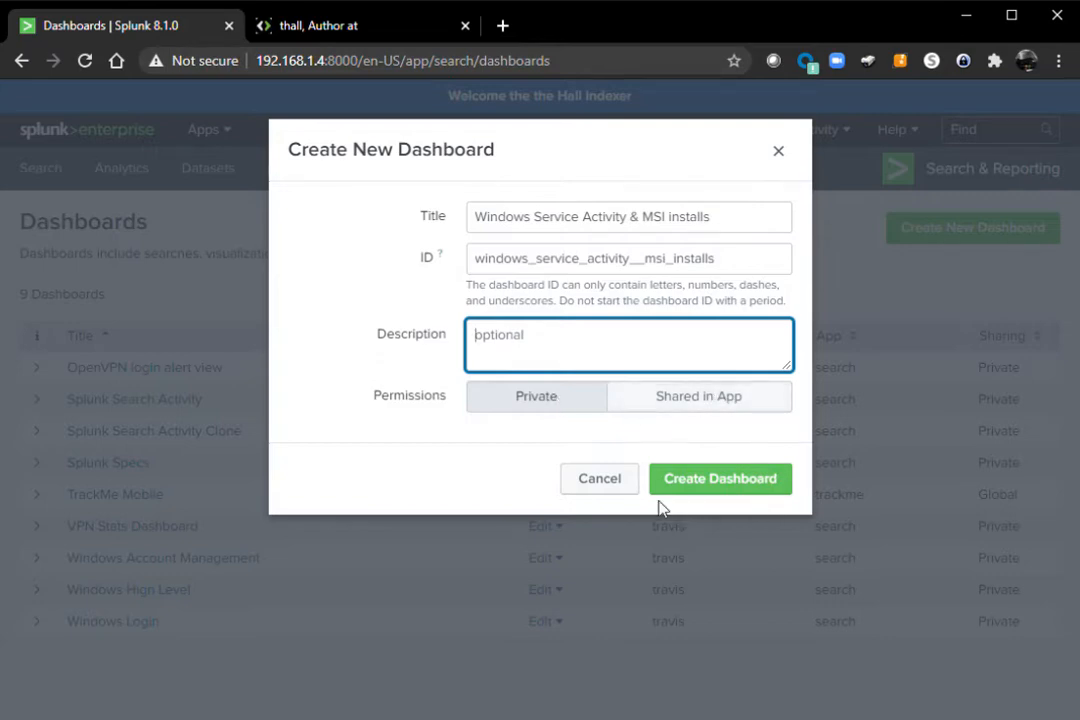
{"action": "left_click", "coordinate": [716, 480]}
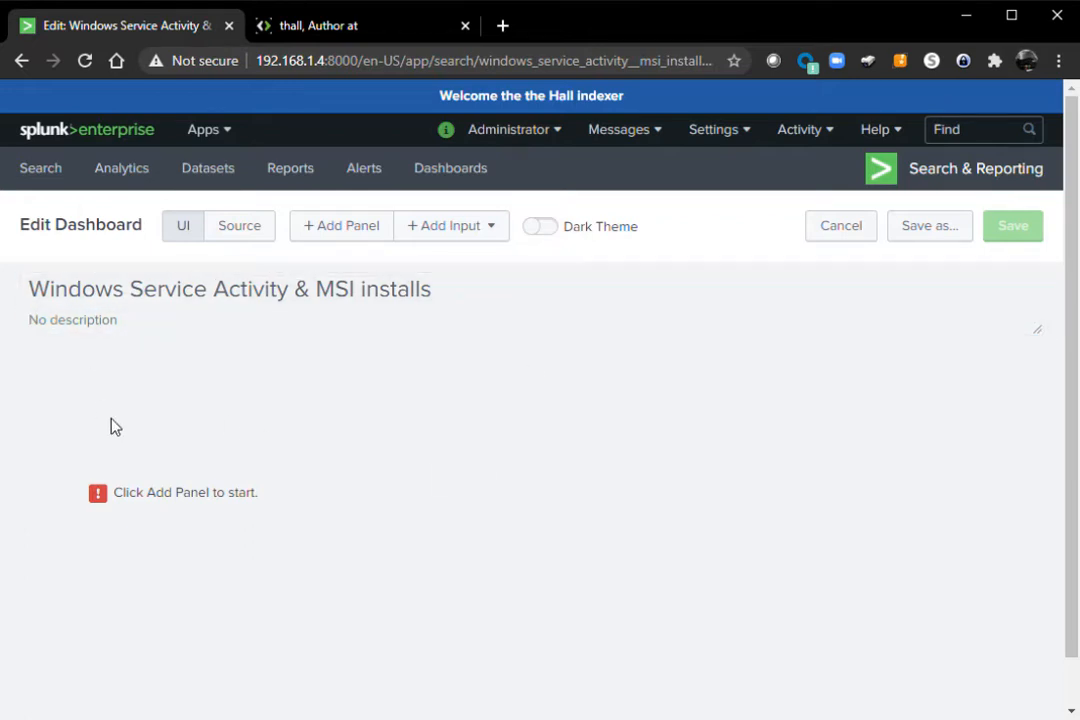
Replace the new dashboard's entire XML source with the code copied from GoSplunk
{"action": "left_click", "coordinate": [248, 232]}
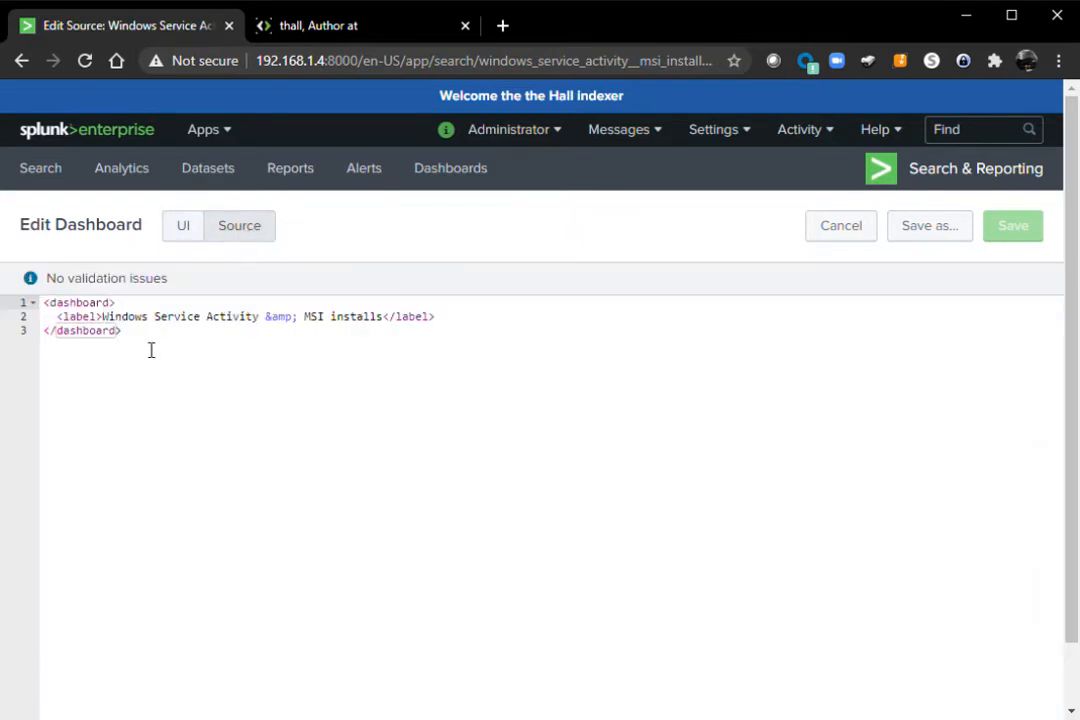
{"action": "left_click_drag", "start_coordinate": [150, 352], "coordinate": [43, 302]}
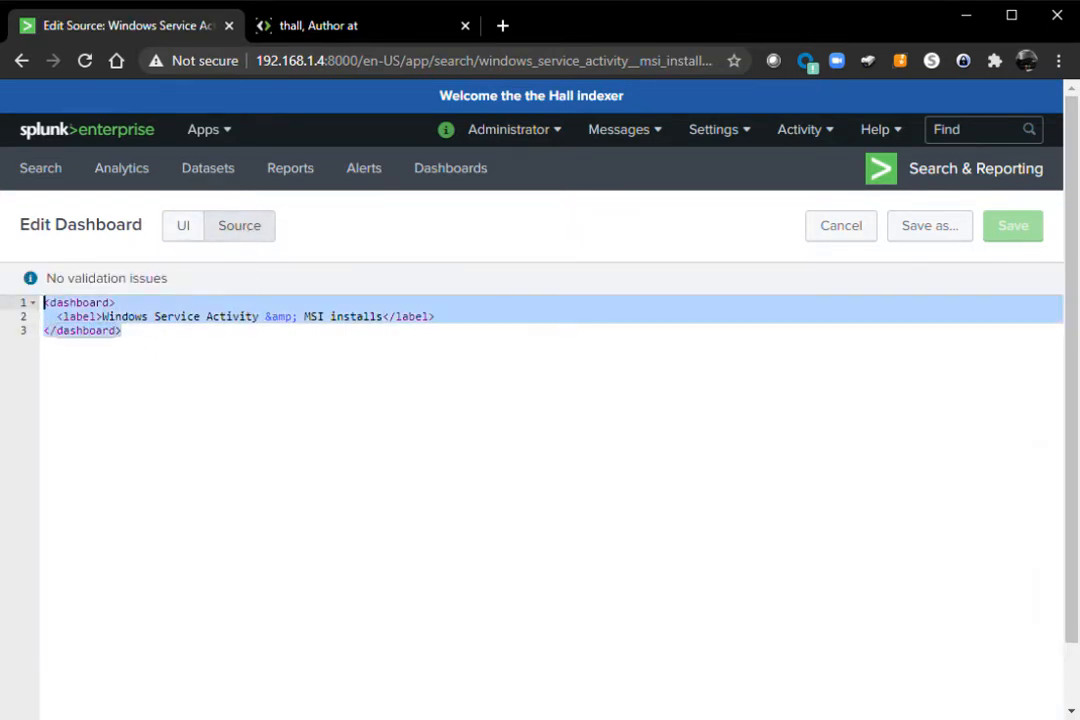
{"action": "key", "text": "ctrl+v"}
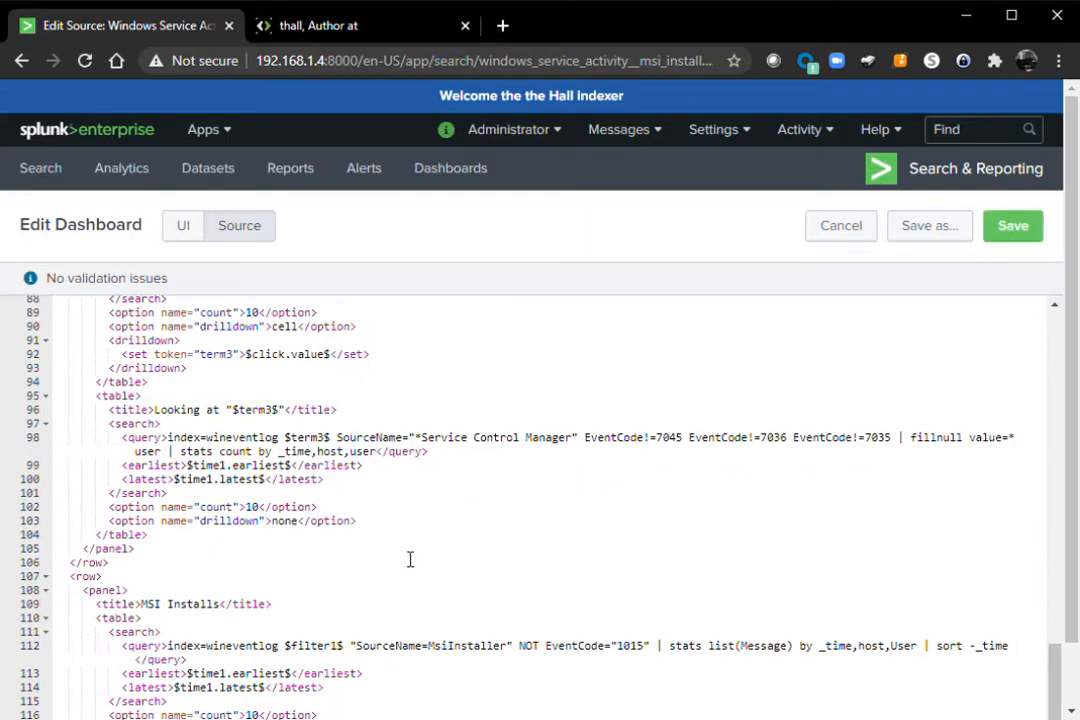
Examine the service_base1 base search at the start of the dashboard source, including its query and index
{"action": "scroll", "coordinate": [405, 561], "scroll_direction": "up", "scroll_amount": 9}
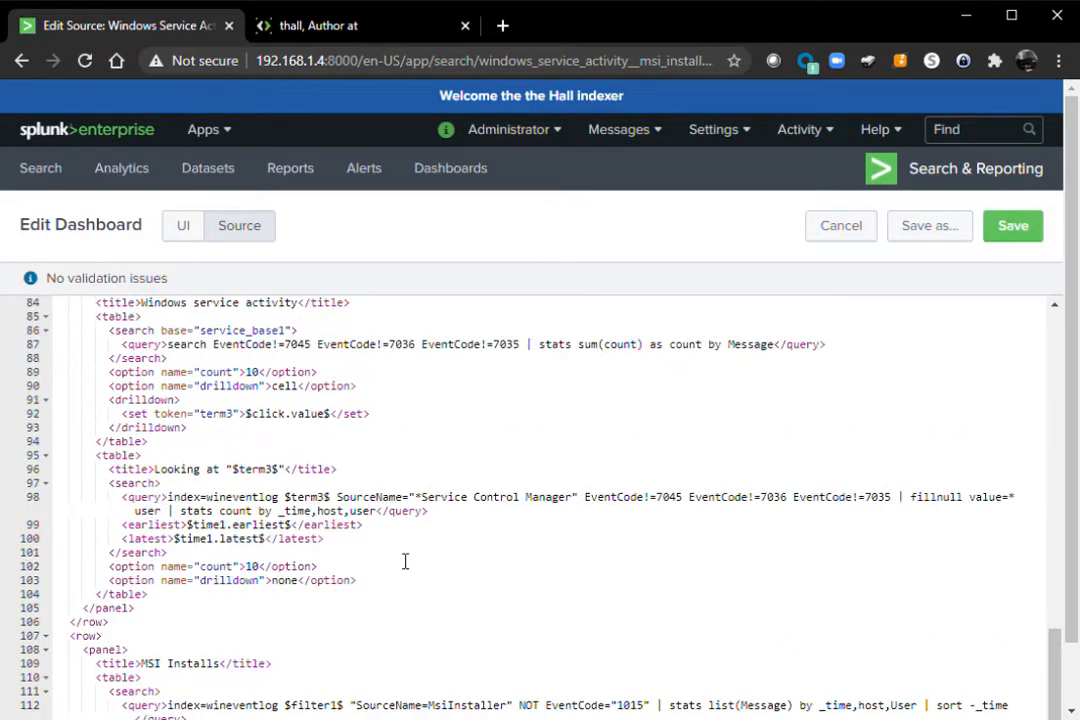
{"action": "scroll", "coordinate": [402, 561], "scroll_direction": "up", "scroll_amount": 5}
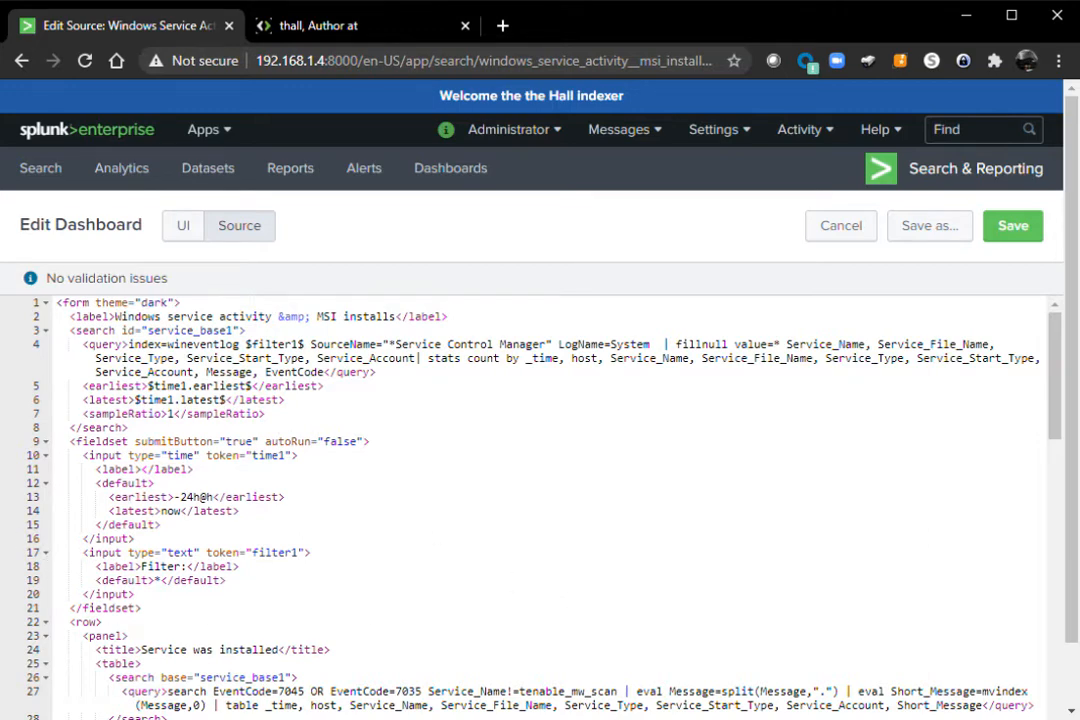
{"action": "left_click_drag", "start_coordinate": [244, 332], "coordinate": [73, 340]}
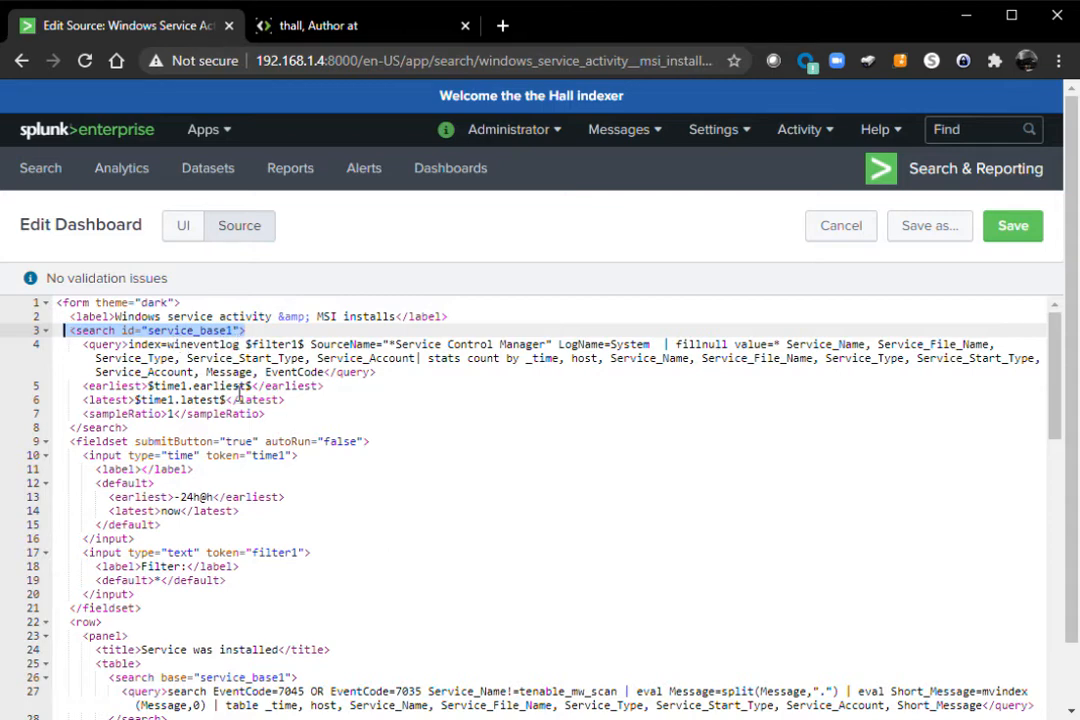
{"action": "left_click_drag", "start_coordinate": [128, 344], "coordinate": [337, 381]}
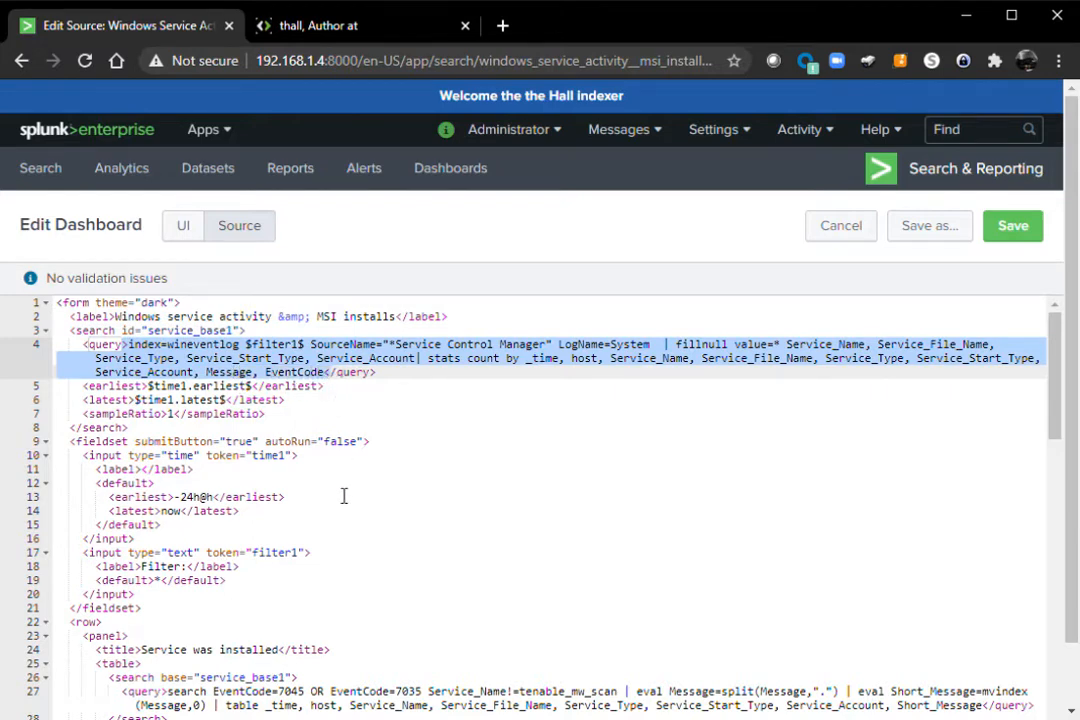
{"action": "left_click", "coordinate": [146, 344]}
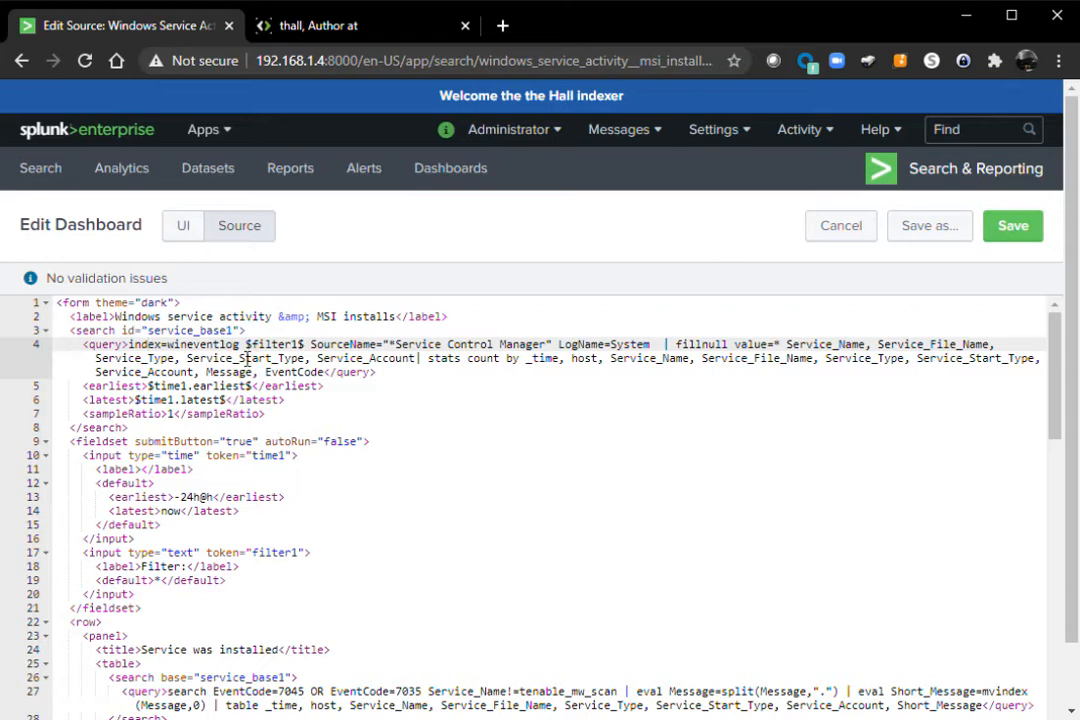
{"action": "left_click_drag", "start_coordinate": [241, 345], "coordinate": [167, 345]}
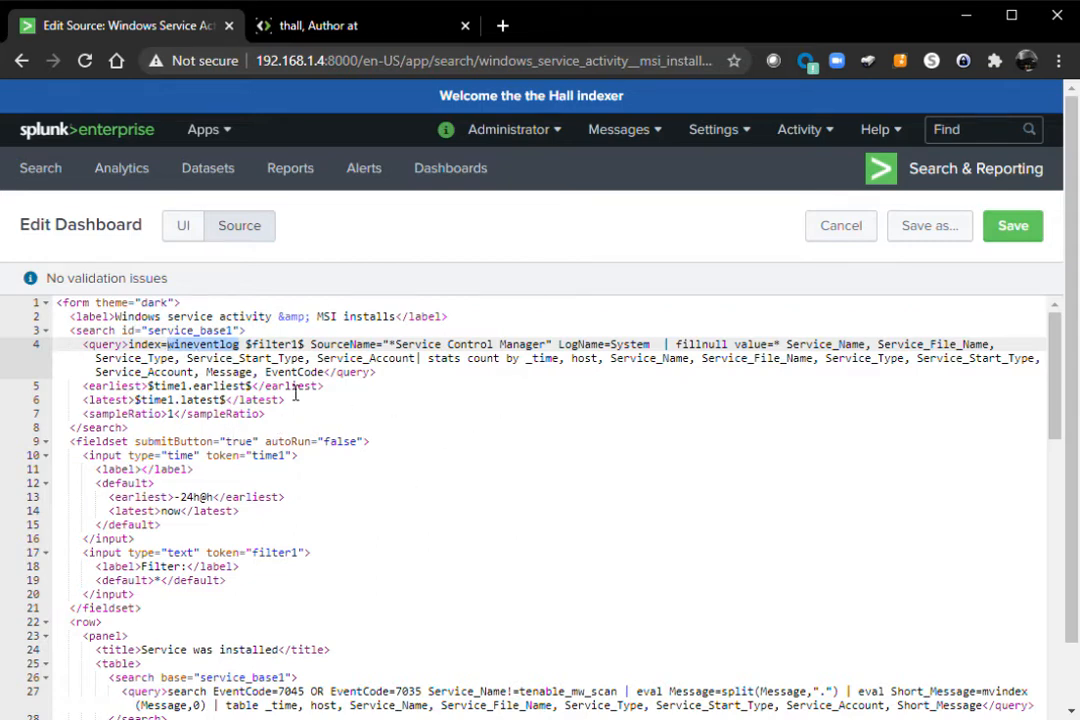
Examine how the panels' searches in the dashboard source reference the service_base1 base search and extend its query
{"action": "scroll", "coordinate": [352, 451], "scroll_direction": "down", "scroll_amount": 3}
{"action": "scroll", "coordinate": [358, 448], "scroll_direction": "up", "scroll_amount": 3}
{"action": "scroll", "coordinate": [250, 500], "scroll_direction": "down", "scroll_amount": 1}
{"action": "left_click_drag", "start_coordinate": [178, 520], "coordinate": [53, 520]}
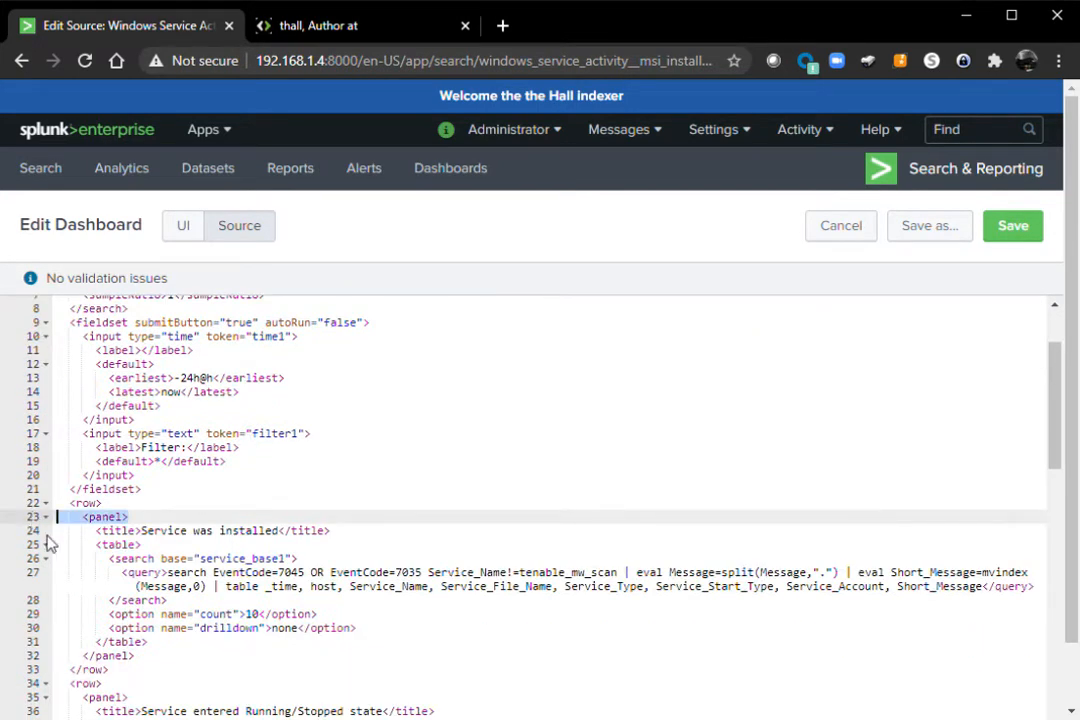
{"action": "scroll", "coordinate": [150, 489], "scroll_direction": "down", "scroll_amount": 1}
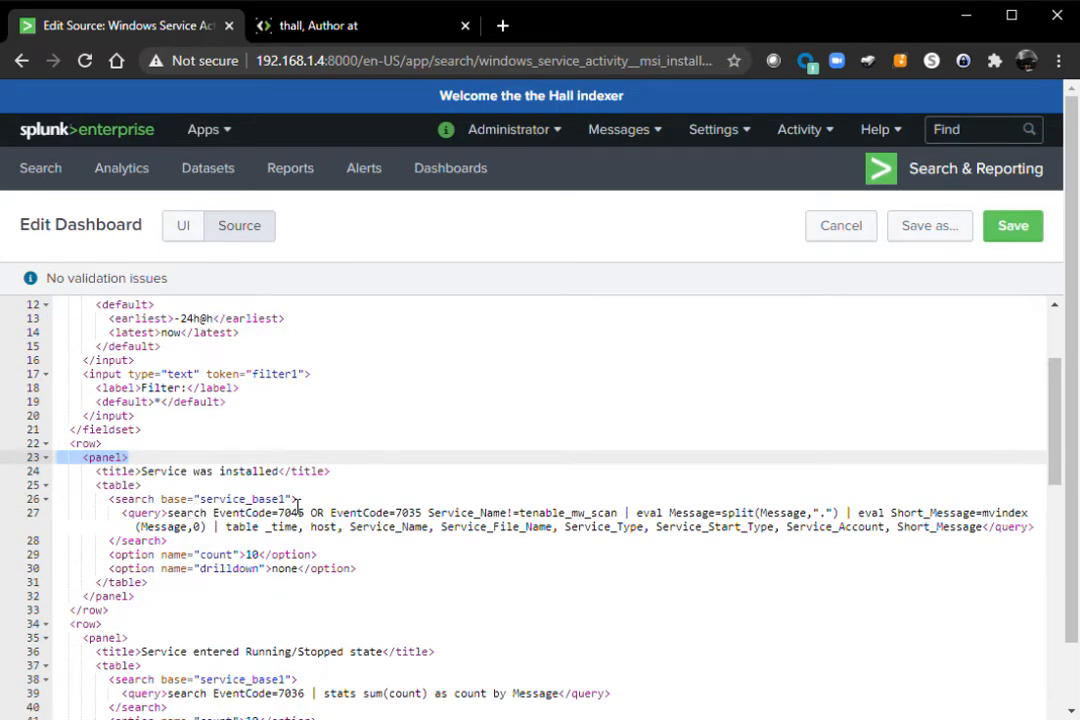
{"action": "double_click", "coordinate": [200, 513]}
{"action": "left_click_drag", "start_coordinate": [220, 522], "coordinate": [258, 527]}
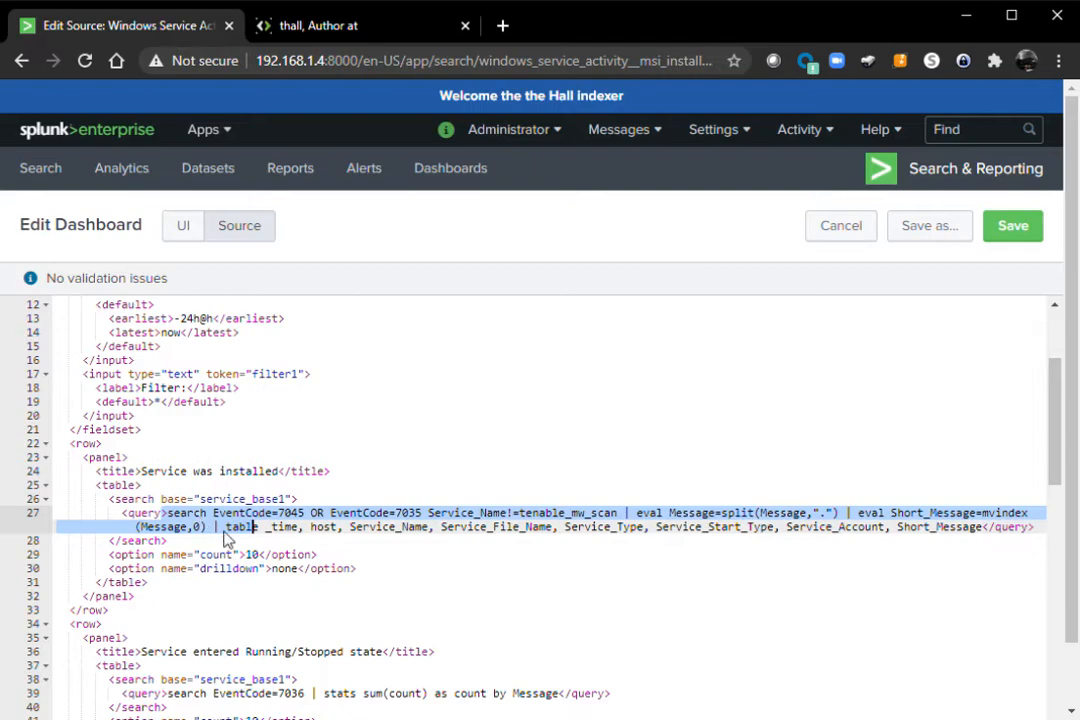
{"action": "scroll", "coordinate": [230, 530], "scroll_direction": "up", "scroll_amount": 5}
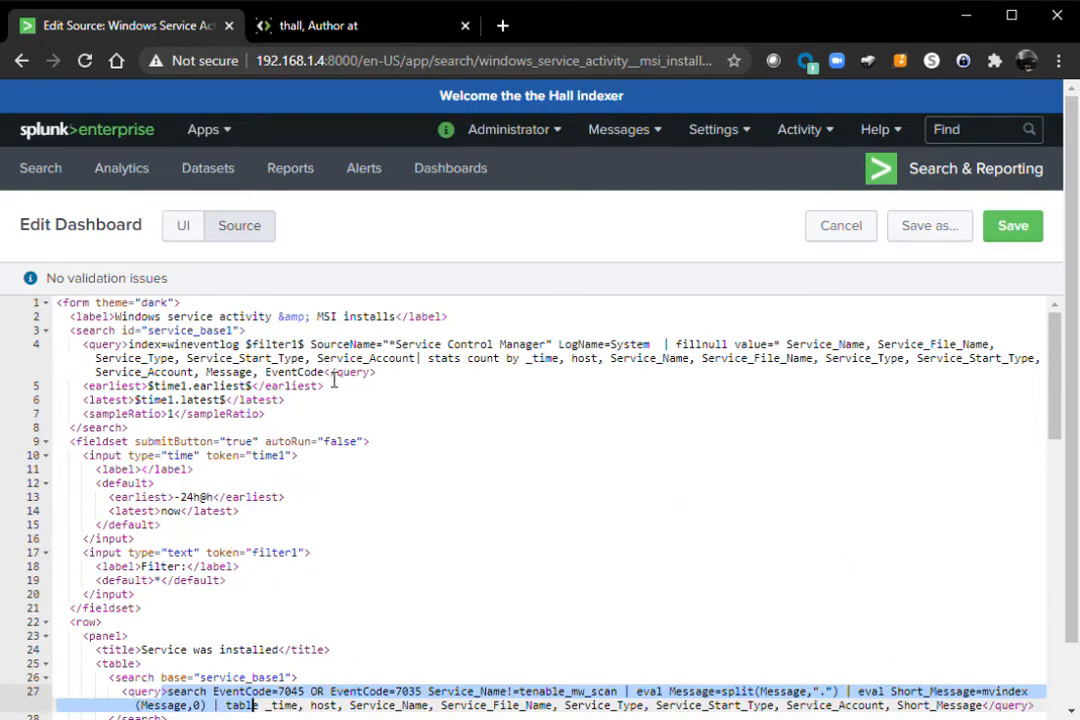
{"action": "scroll", "coordinate": [239, 578], "scroll_direction": "down", "scroll_amount": 4}
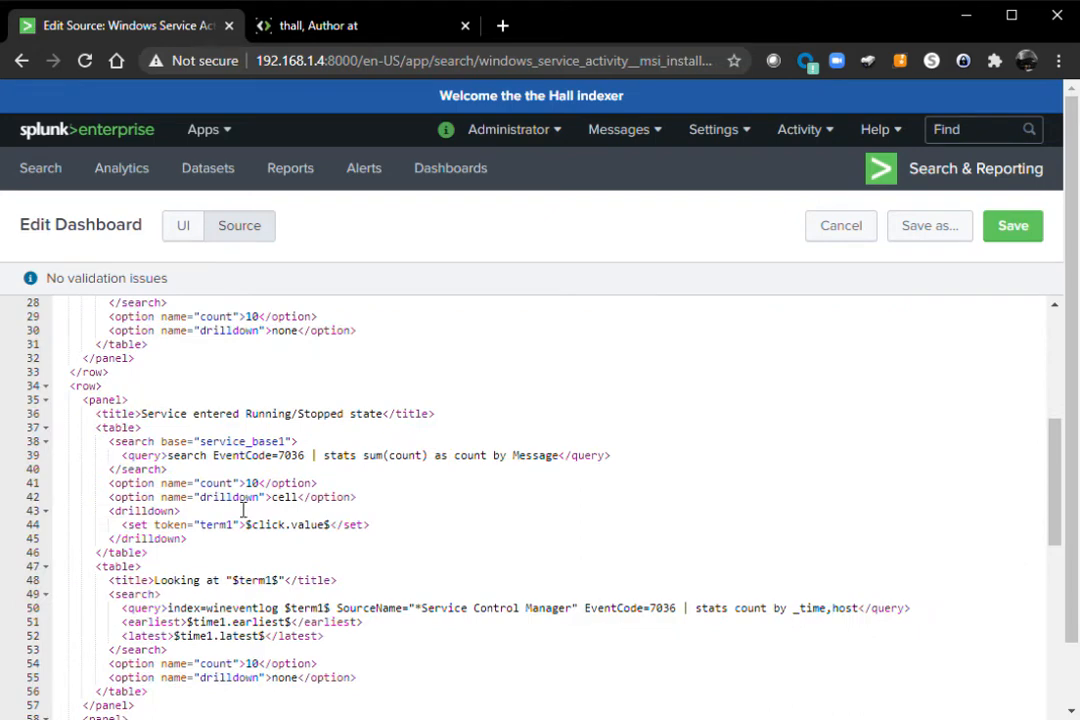
{"action": "scroll", "coordinate": [241, 510], "scroll_direction": "down", "scroll_amount": 2}
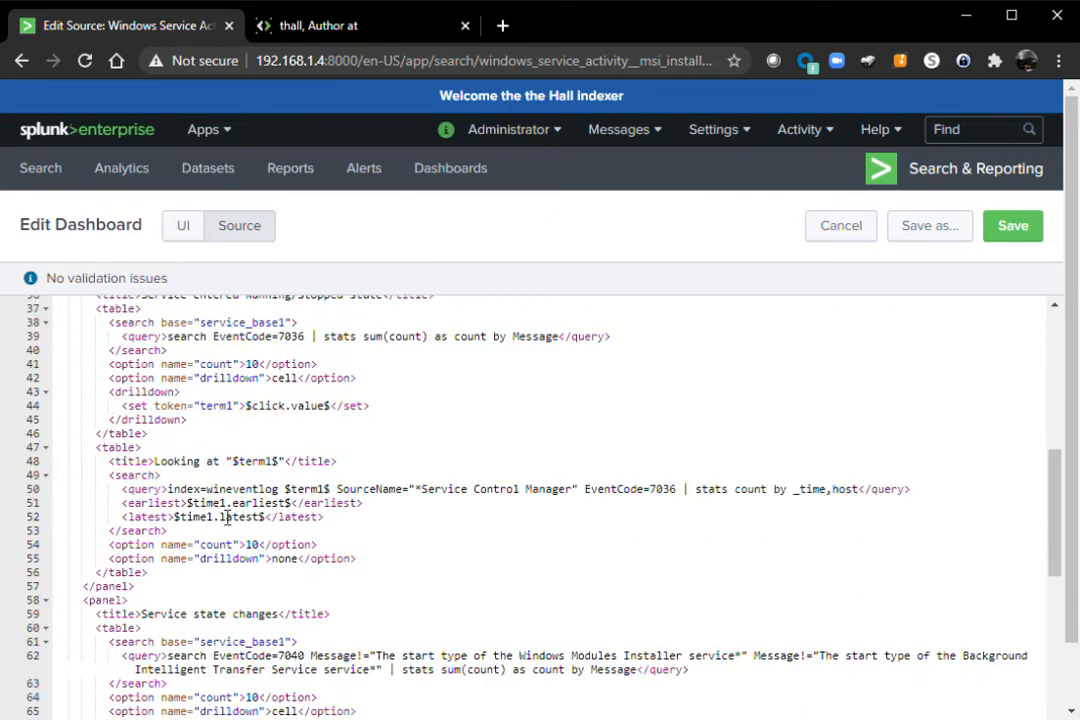
{"action": "scroll", "coordinate": [273, 618], "scroll_direction": "down", "scroll_amount": 3}
{"action": "left_click_drag", "start_coordinate": [110, 522], "coordinate": [297, 524]}
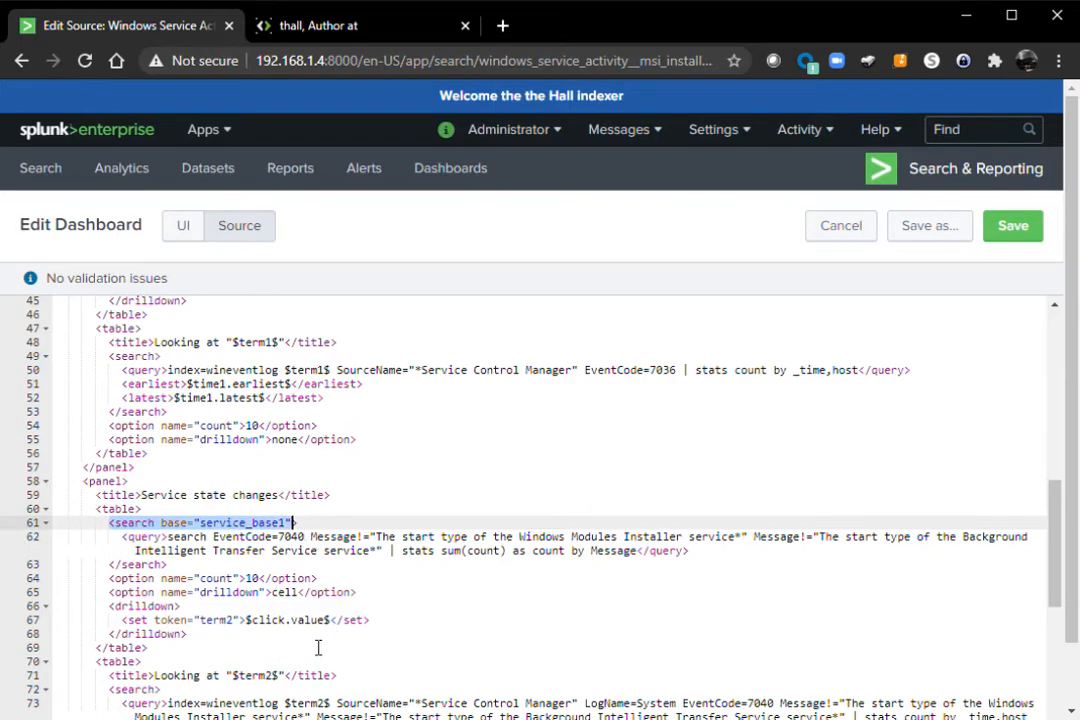
Change the index in the service_base1 base search query to botsv3
{"action": "scroll", "coordinate": [398, 572], "scroll_direction": "up", "scroll_amount": 15}
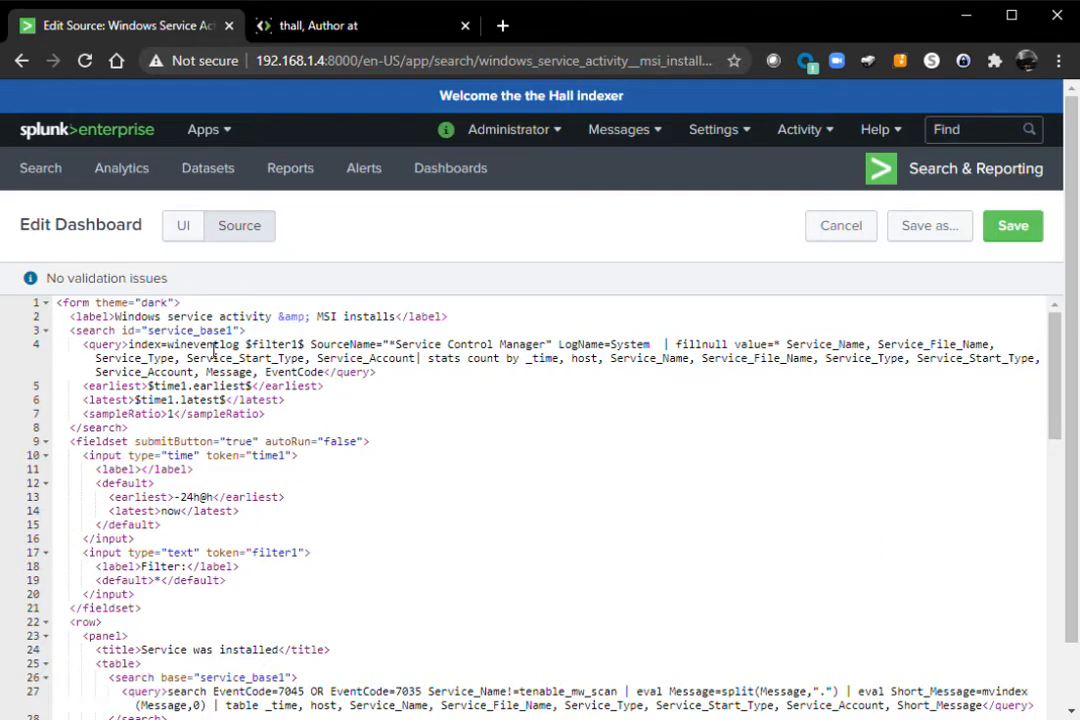
{"action": "left_click", "coordinate": [210, 347]}
{"action": "double_click", "coordinate": [218, 348]}
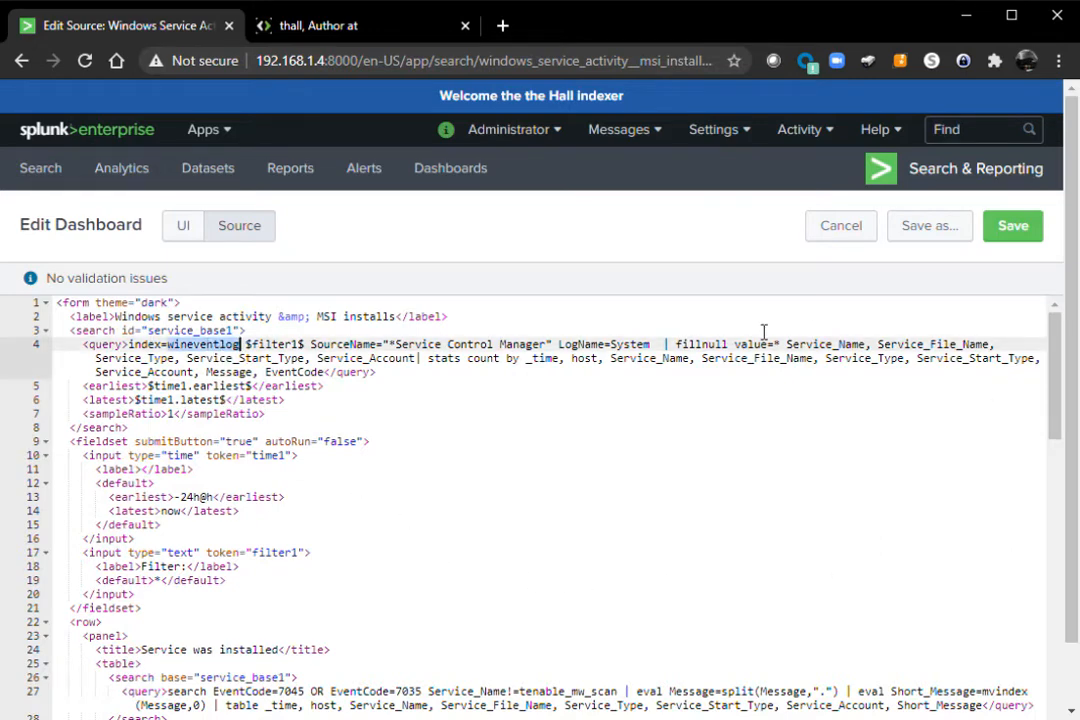
{"action": "key", "text": "BackSpace"}
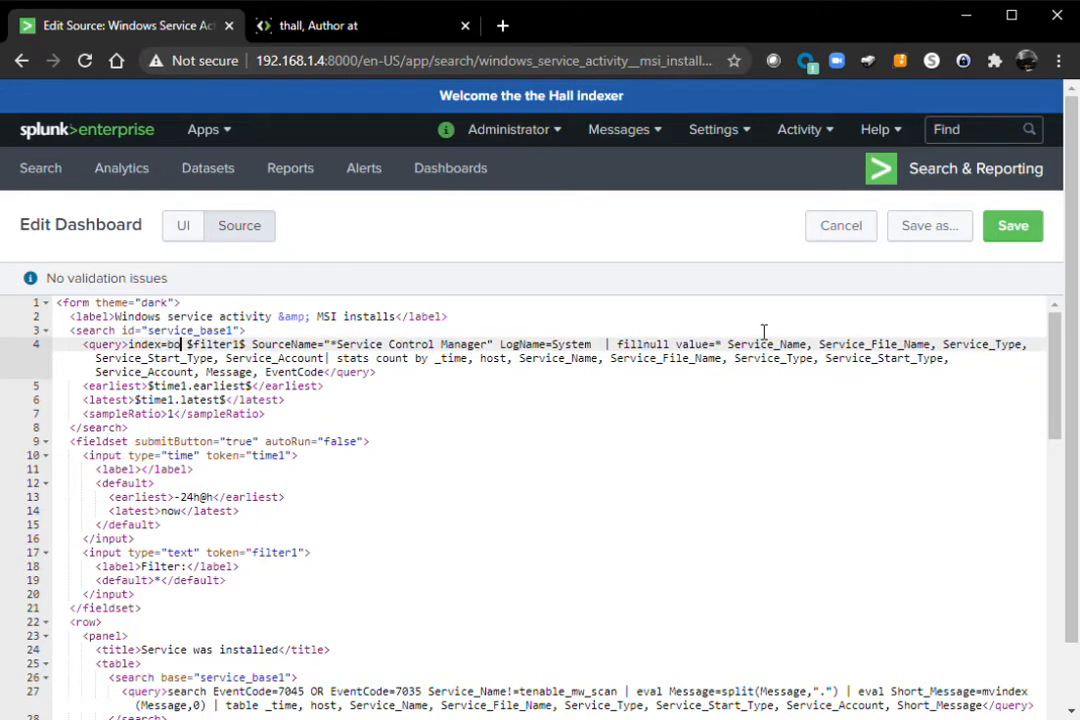
{"action": "type", "text": "botsv"}
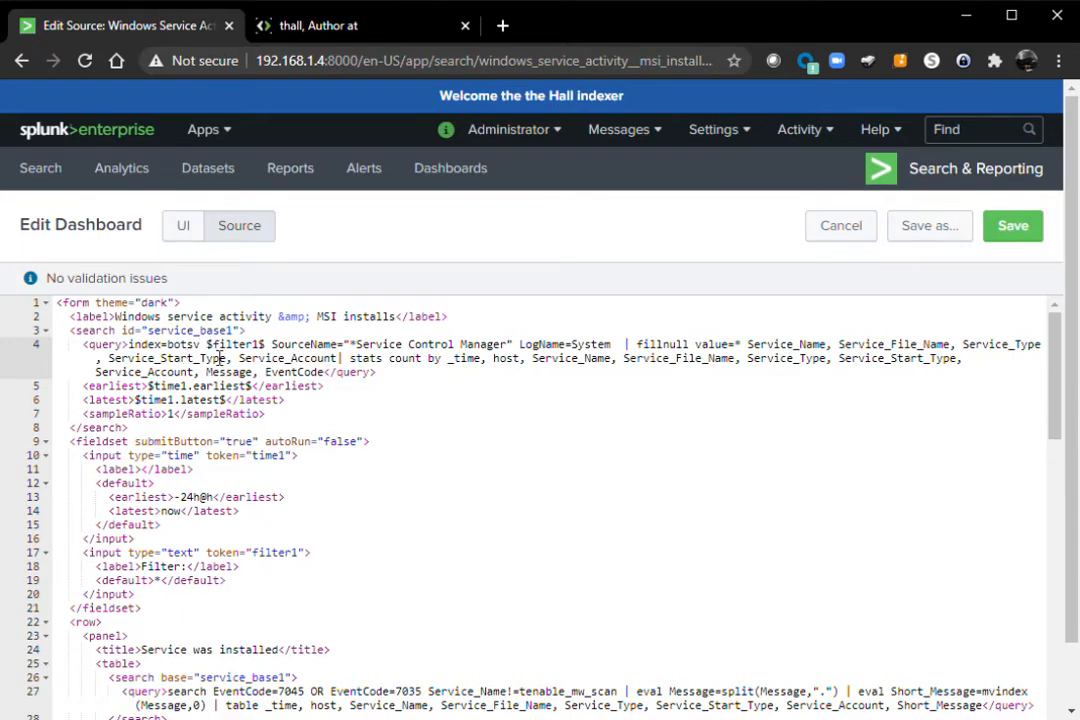
{"action": "type", "text": "3"}
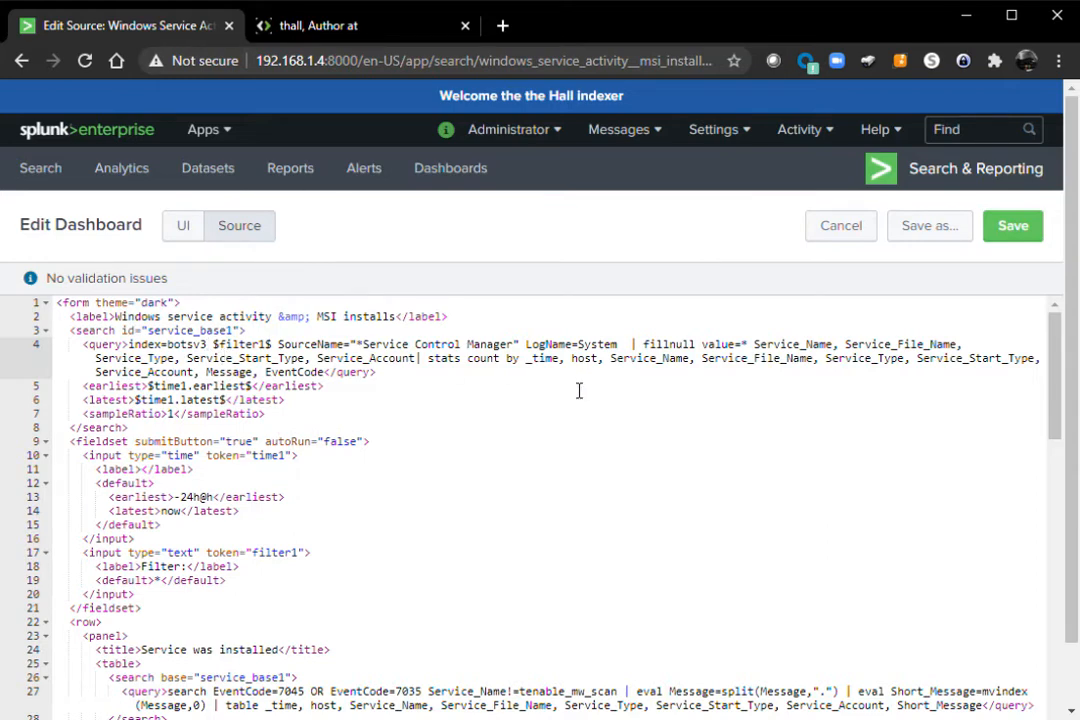
Find index=wineventlog in the dashboard source and set the index of the "Looking at $term1$" query to botsv3
{"action": "key", "text": "ctrl+f"}
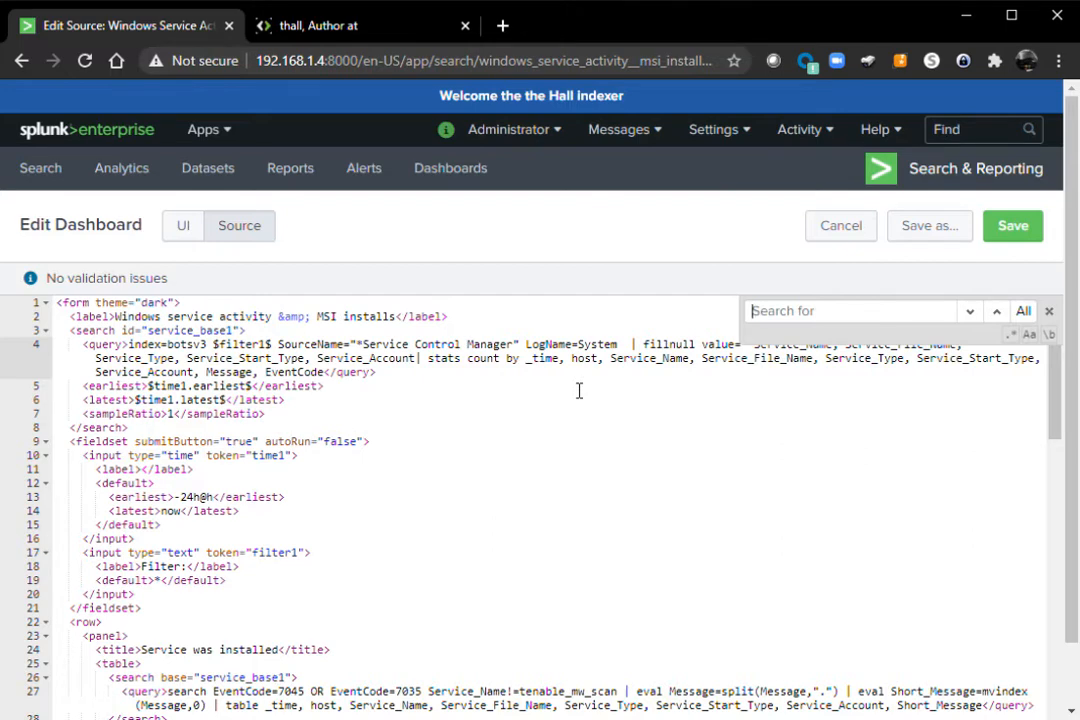
{"action": "type", "text": "inde"}
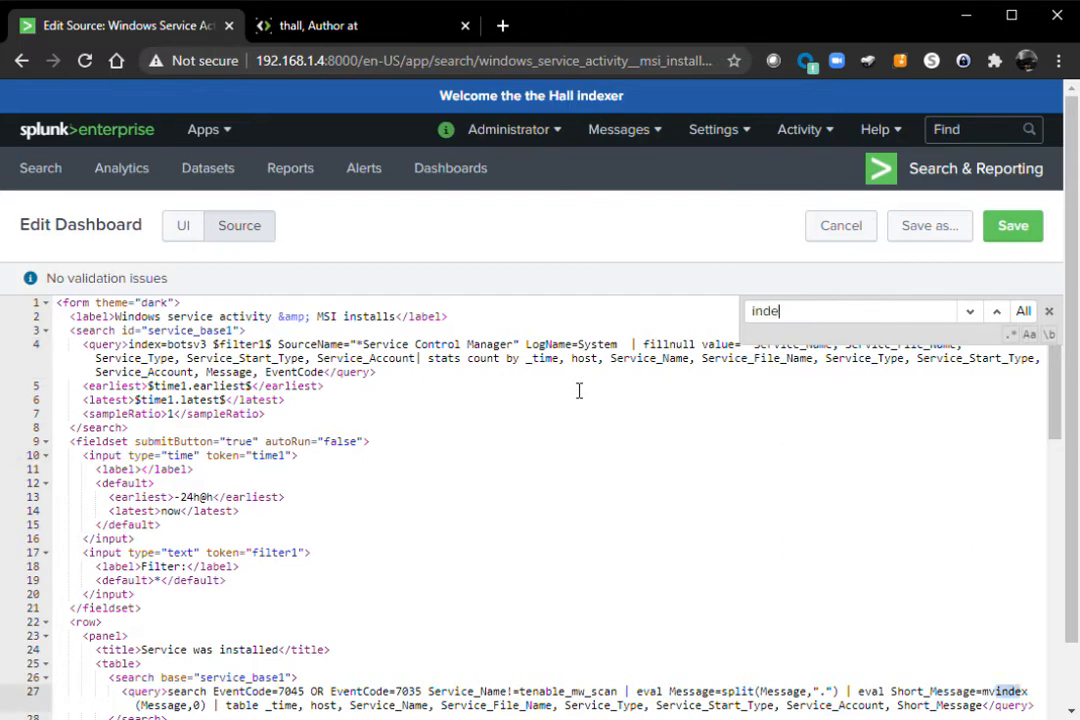
{"action": "type", "text": "x=wine"}
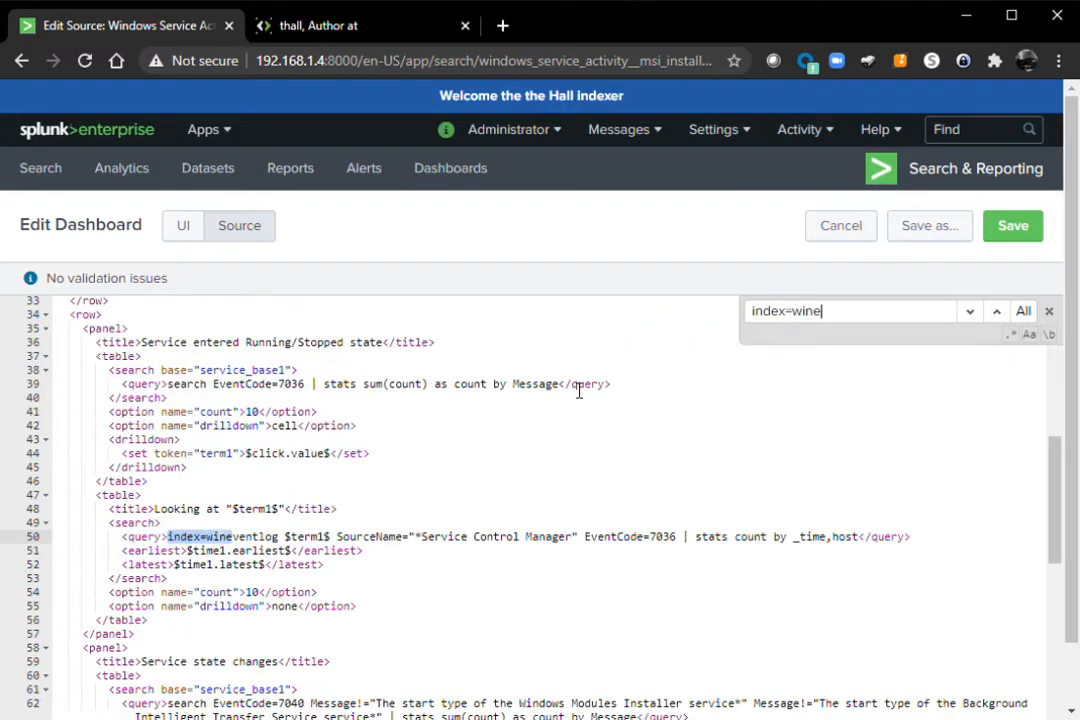
{"action": "type", "text": "ventlog"}
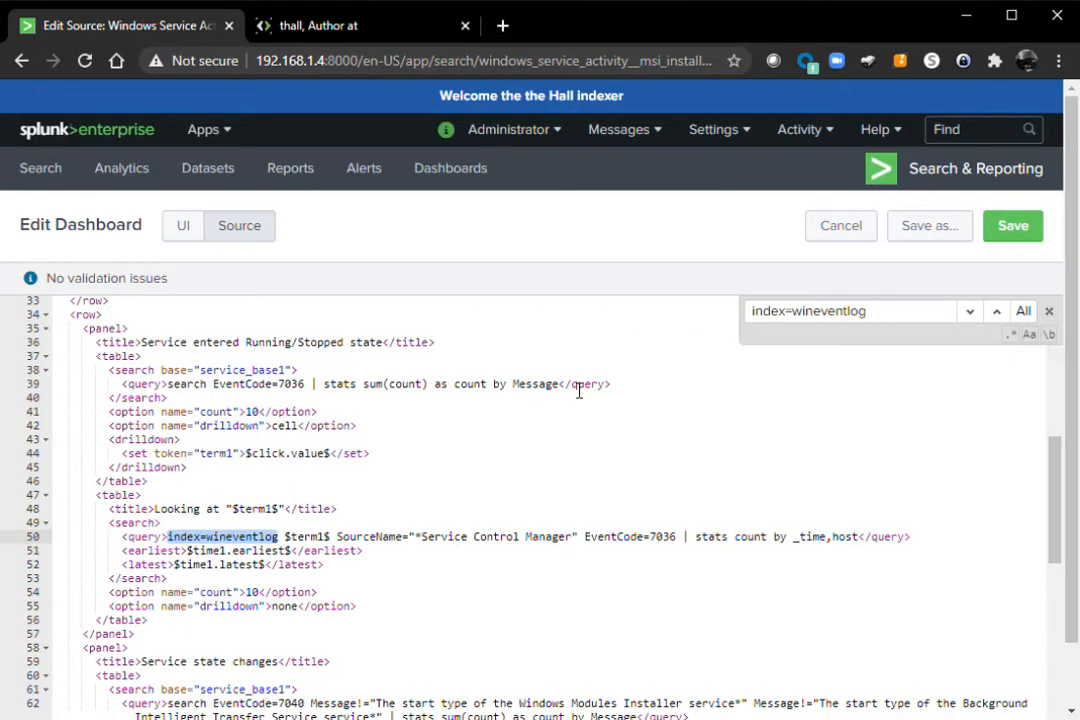
{"action": "double_click", "coordinate": [247, 541]}
{"action": "type", "text": "botsv3"}
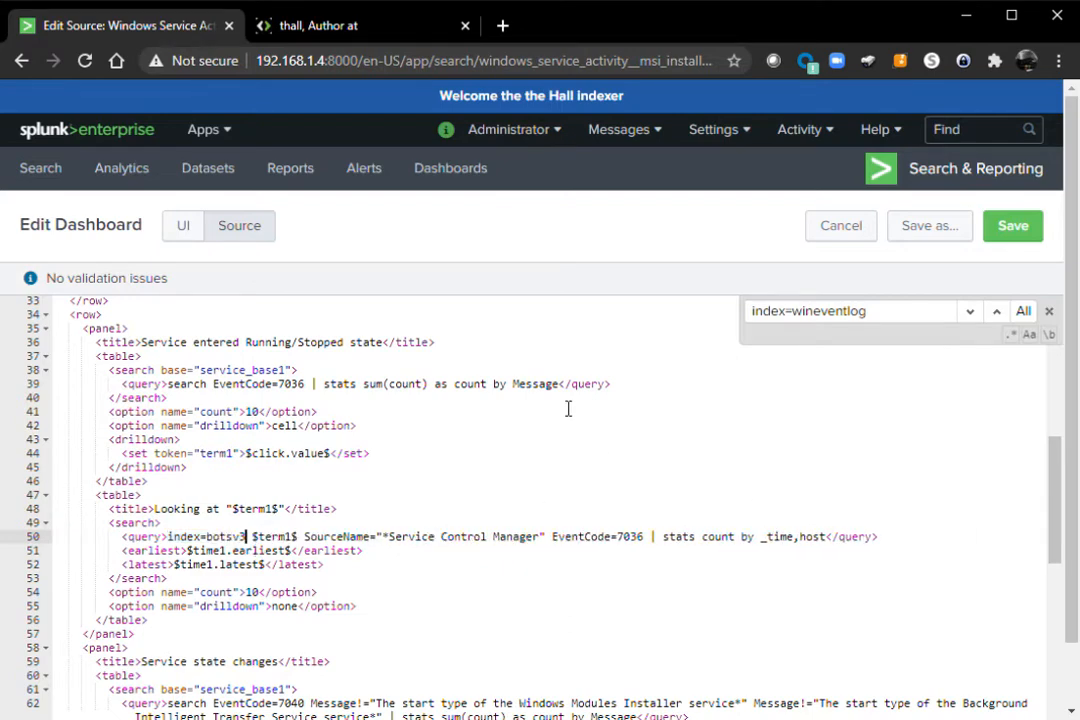
Copy the botsv3 index name and use it to replace wineventlog in the "Looking at $term2$" query
{"action": "double_click", "coordinate": [230, 538]}
{"action": "key", "text": "ctrl+c"}
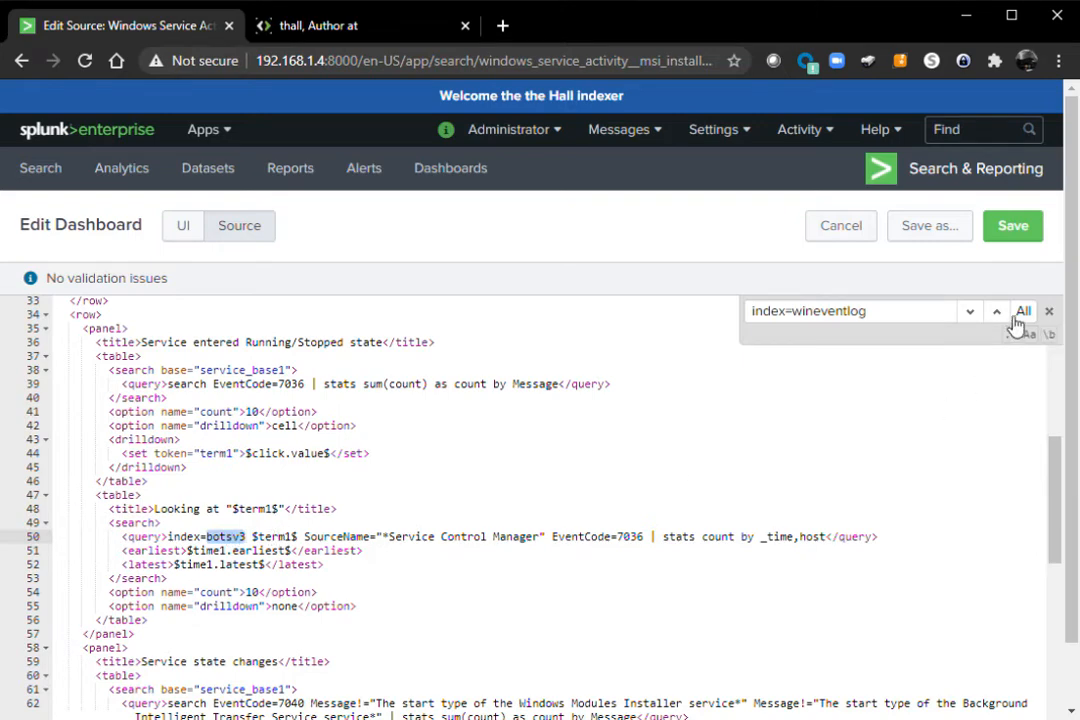
{"action": "left_click", "coordinate": [971, 316]}
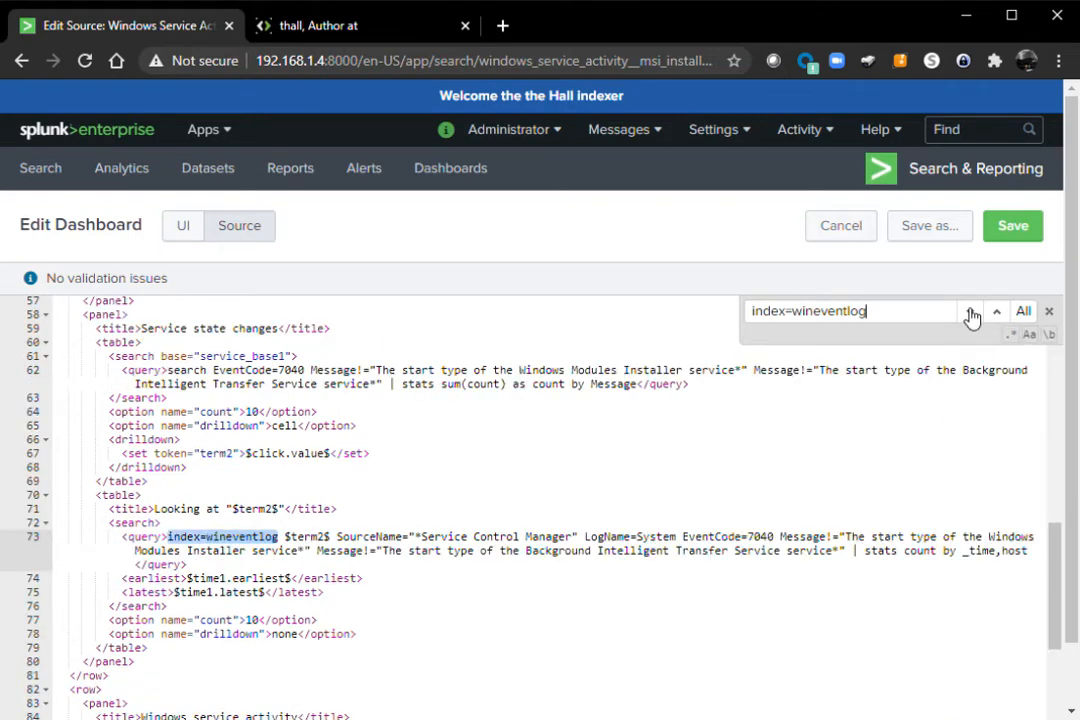
{"action": "left_click", "coordinate": [241, 537]}
{"action": "double_click", "coordinate": [241, 537]}
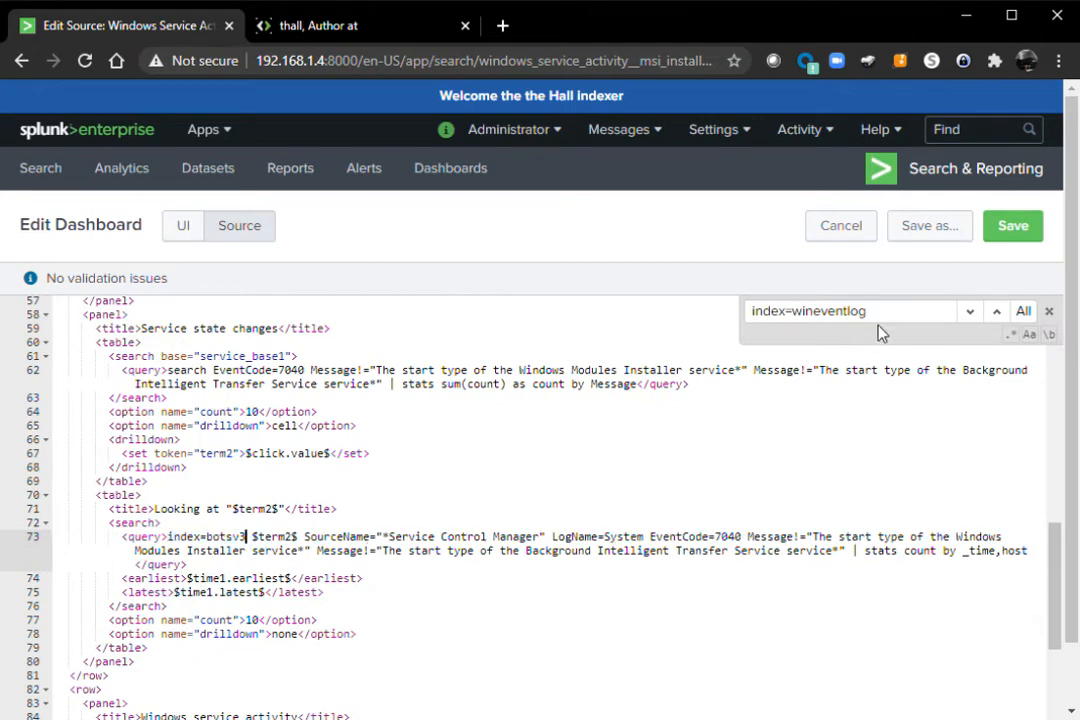
Replace the wineventlog index with botsv3 in the "Looking at $term3$" query
{"action": "left_click", "coordinate": [970, 312]}
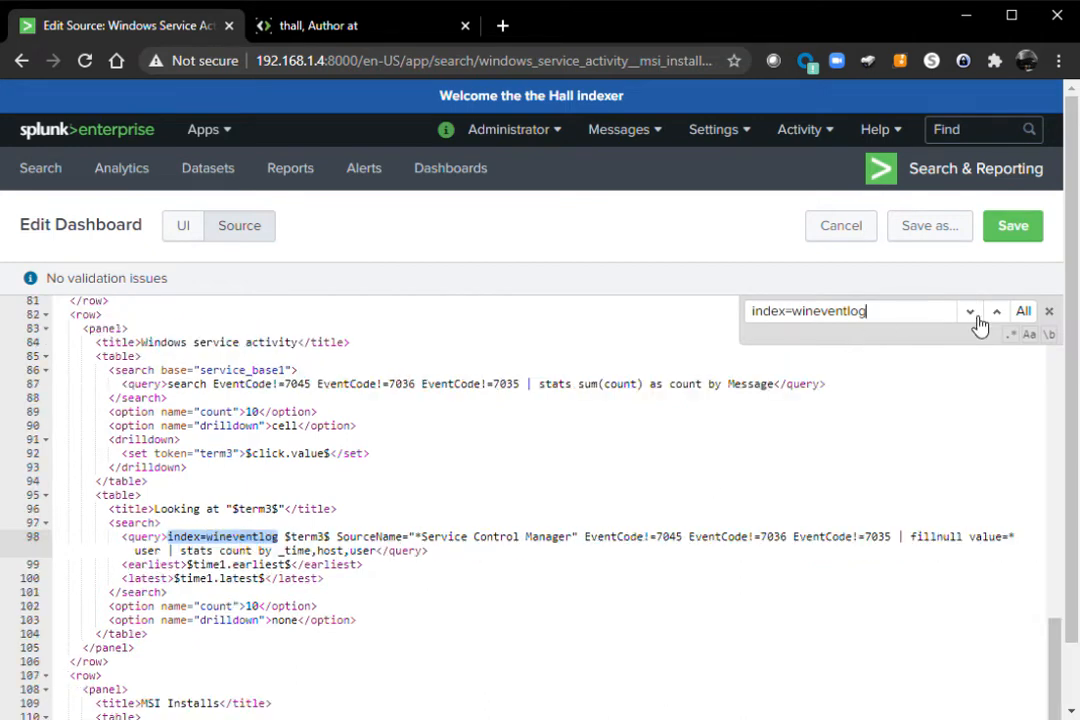
{"action": "double_click", "coordinate": [262, 537]}
{"action": "key", "text": "ctrl+v"}
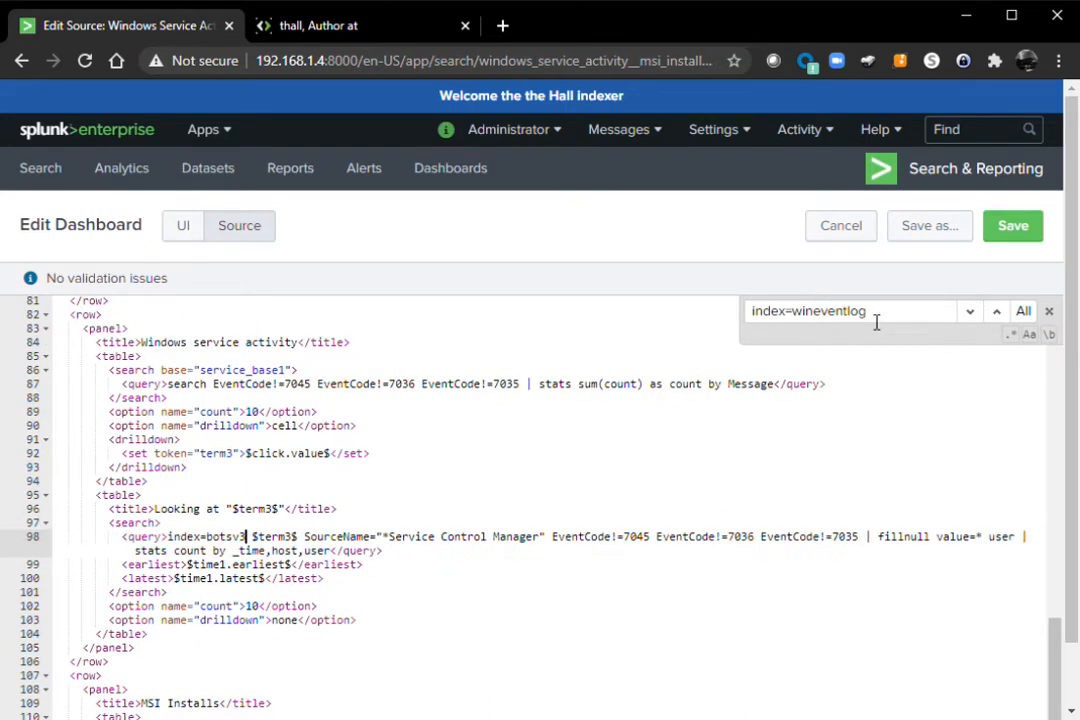
Replace the wineventlog index with botsv3 in the MSI Installs panel's query
{"action": "left_click", "coordinate": [971, 316]}
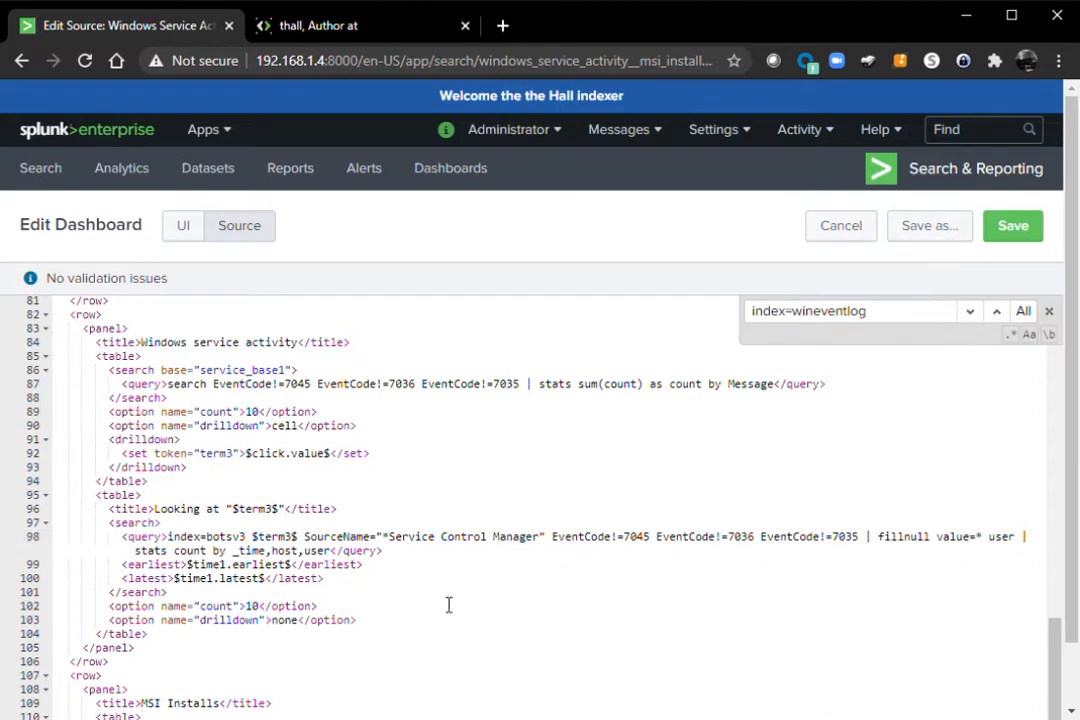
{"action": "left_click", "coordinate": [969, 312]}
{"action": "scroll", "coordinate": [224, 646], "scroll_direction": "down", "scroll_amount": 1}
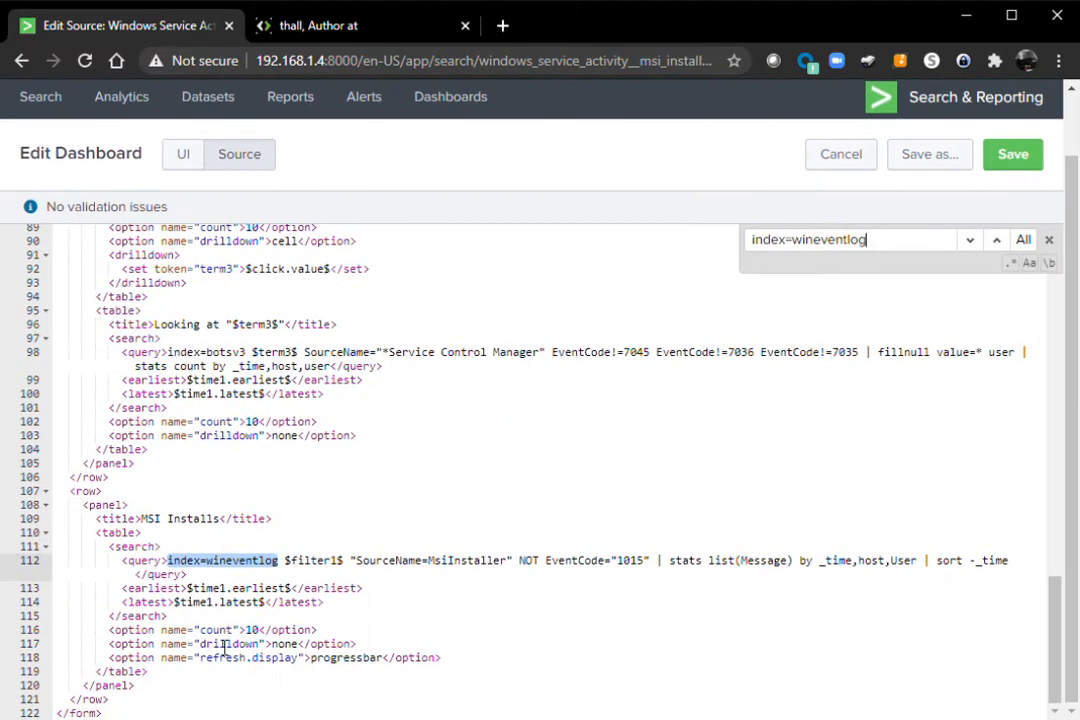
{"action": "double_click", "coordinate": [250, 562]}
{"action": "key", "text": "ctrl+v"}
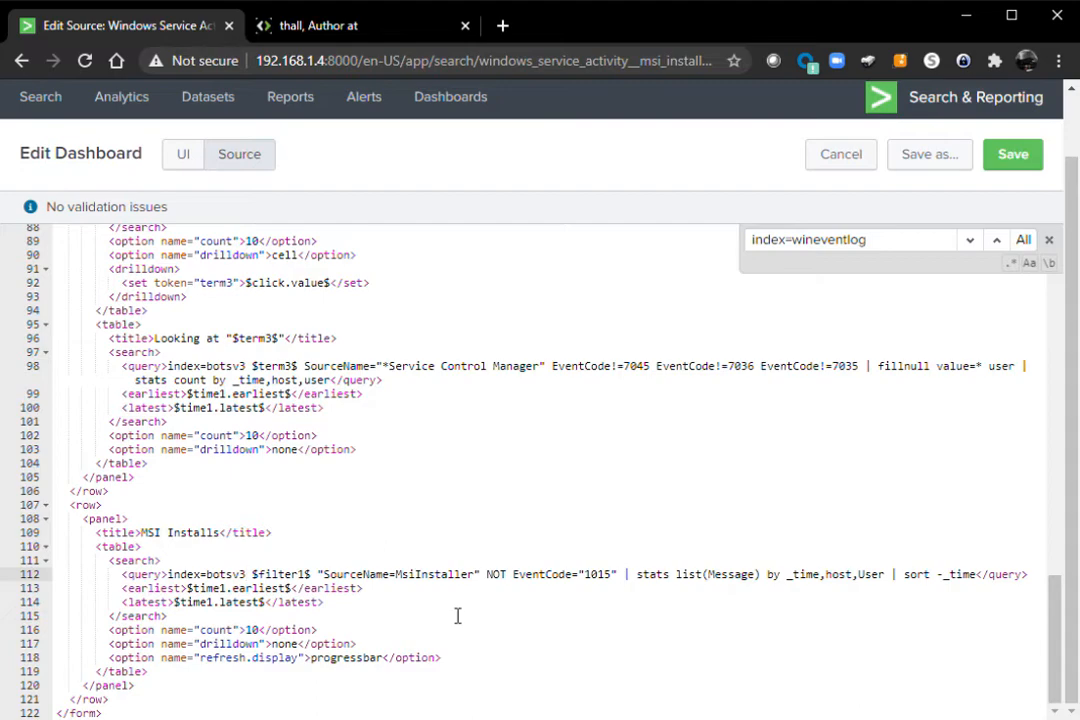
Save the edited dashboard source and refresh the page to apply the new theme
{"action": "scroll", "coordinate": [457, 615], "scroll_direction": "up", "scroll_amount": 9}
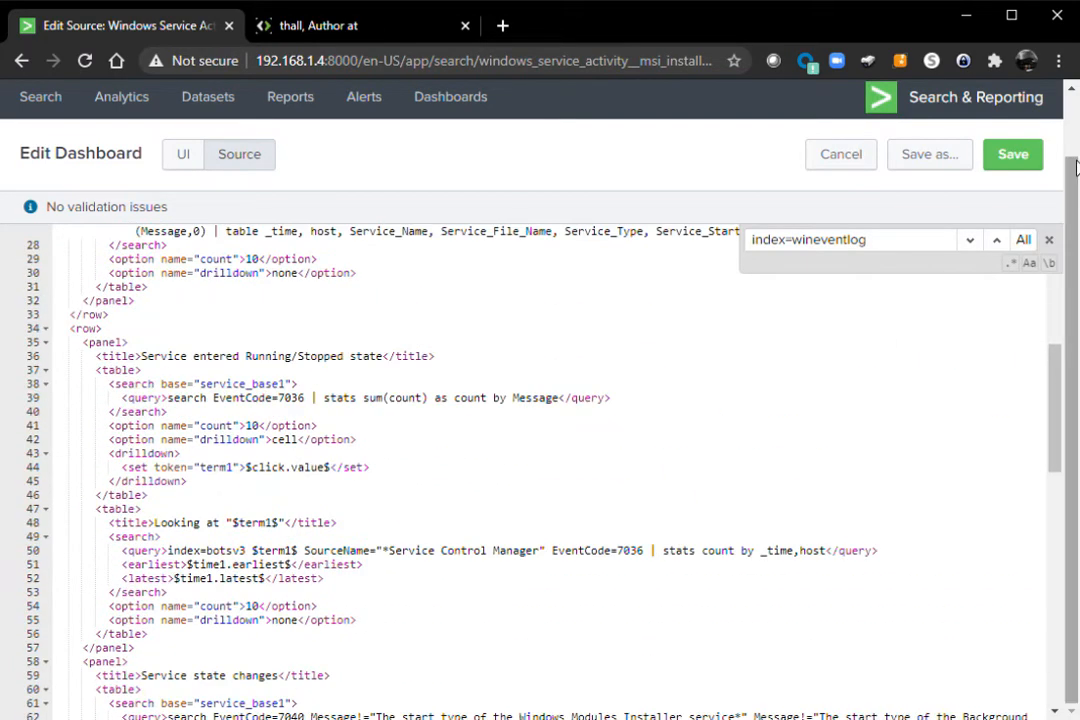
{"action": "left_click", "coordinate": [1031, 163]}
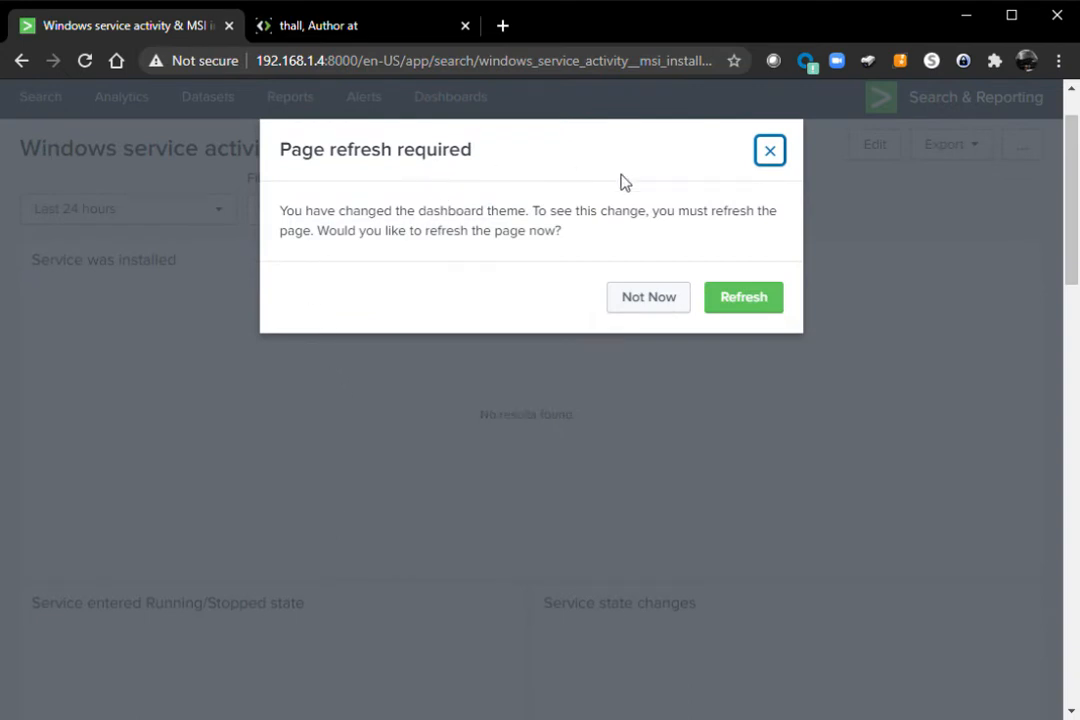
{"action": "left_click", "coordinate": [745, 300]}
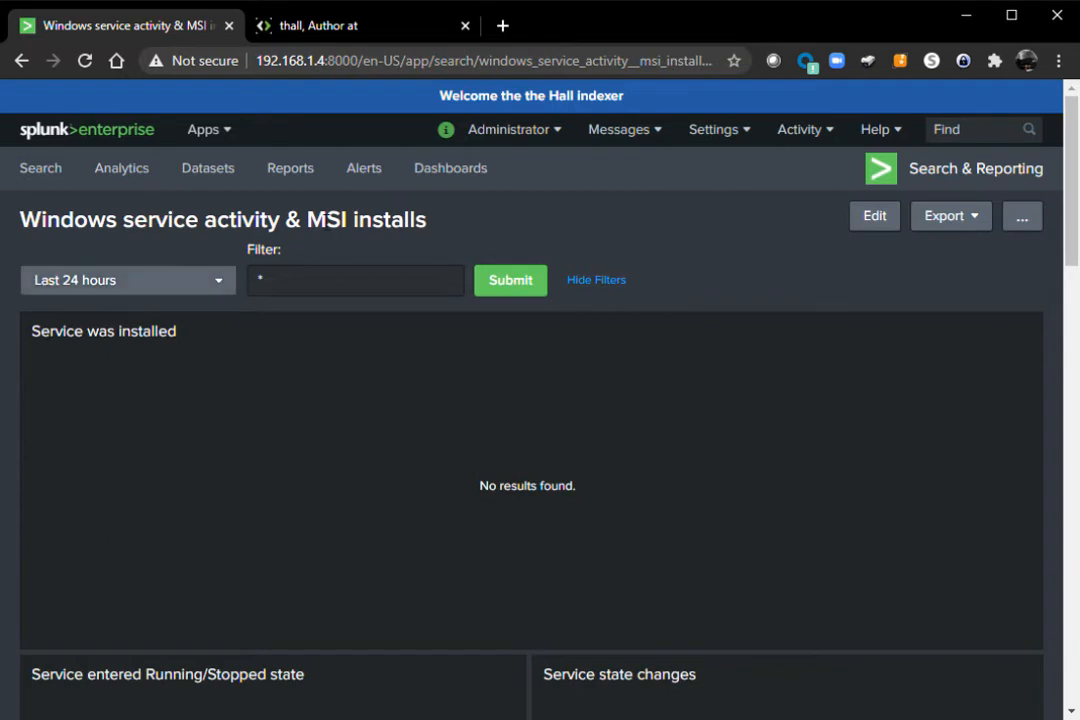
Set the dashboard's time range to All time
{"action": "left_click", "coordinate": [122, 292]}
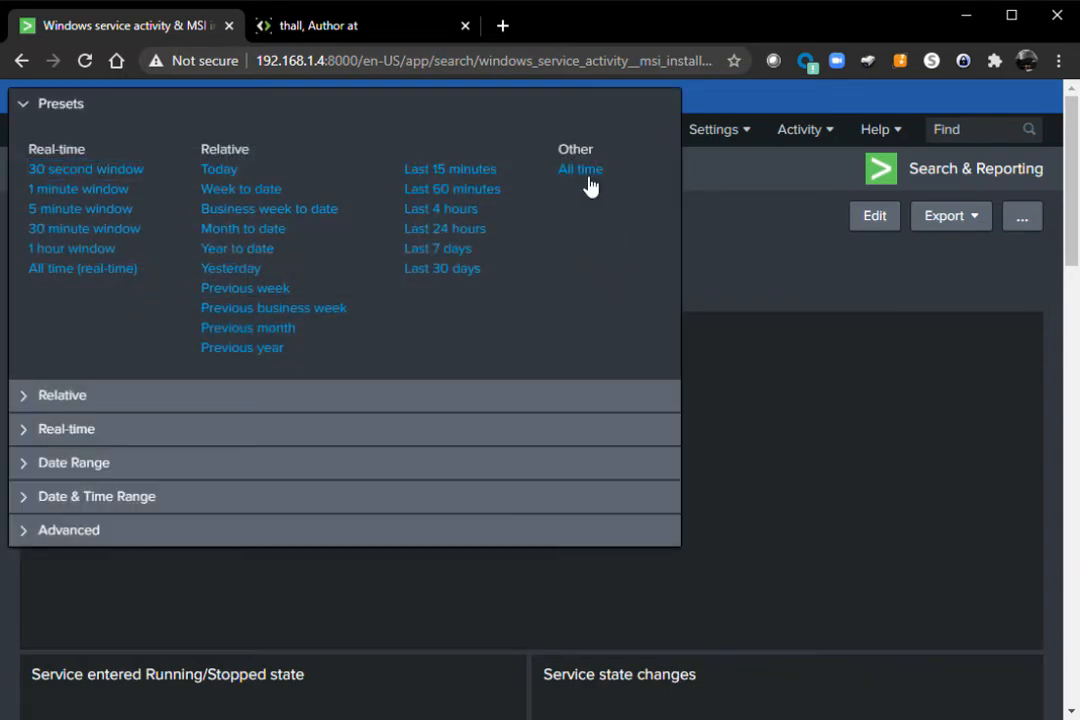
{"action": "left_click", "coordinate": [588, 183]}
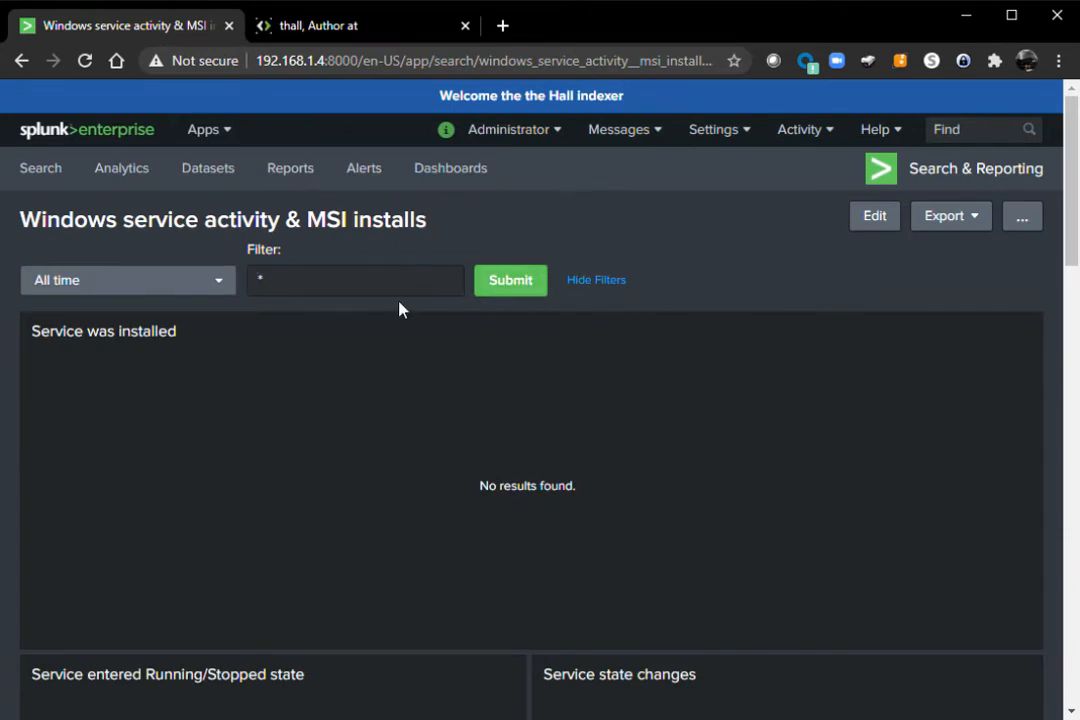
{"action": "left_click", "coordinate": [295, 289]}
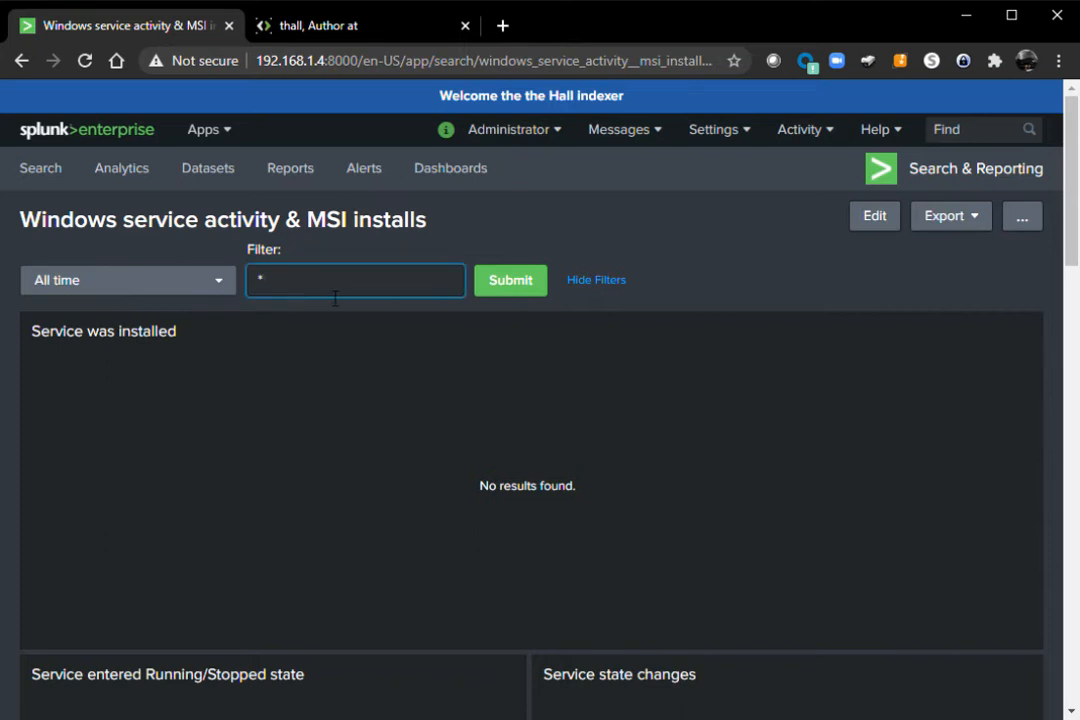
{"action": "type", "text": "hotst=xyx"}
{"action": "key", "text": "BackSpace"}
{"action": "type", "text": "z"}
{"action": "key", "text": "BackSpace"}
{"action": "key", "text": "BackSpace"}
{"action": "key", "text": "BackSpace"}
{"action": "key", "text": "BackSpace"}
{"action": "key", "text": "BackSpace"}
{"action": "key", "text": "BackSpace"}
{"action": "key", "text": "BackSpace"}
{"action": "key", "text": "BackSpace"}
{"action": "type", "text": "*"}
Submit the dashboard inputs to run the searches and look over the populated panels
{"action": "left_click", "coordinate": [503, 290]}
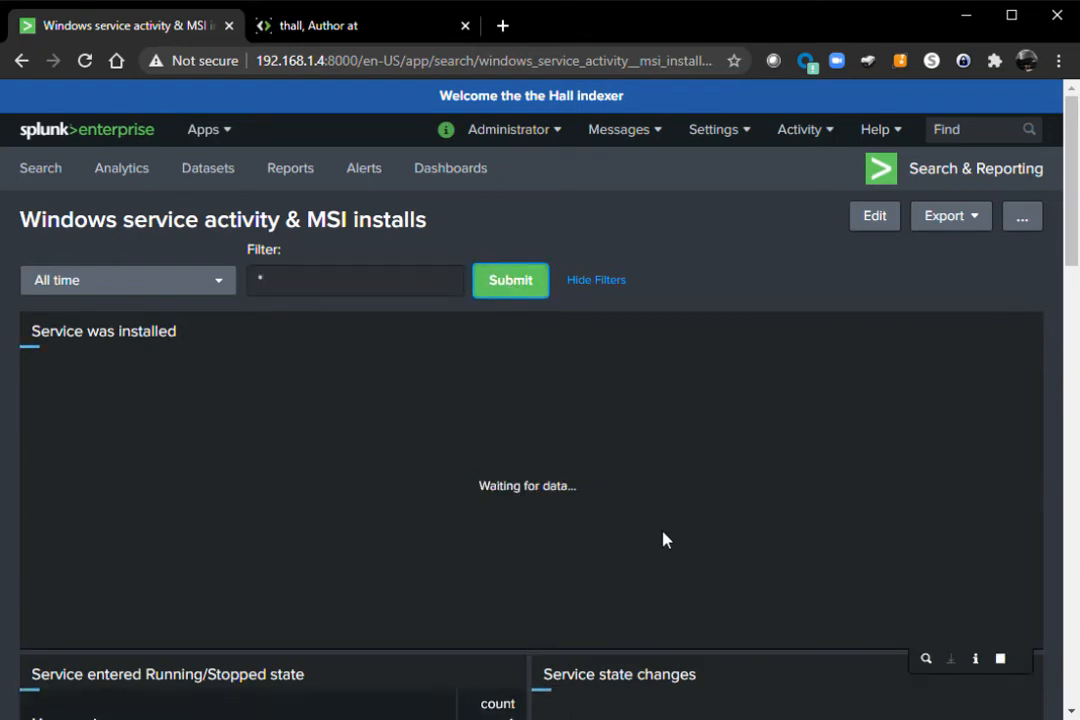
{"action": "scroll", "coordinate": [470, 445], "scroll_direction": "down", "scroll_amount": 1}
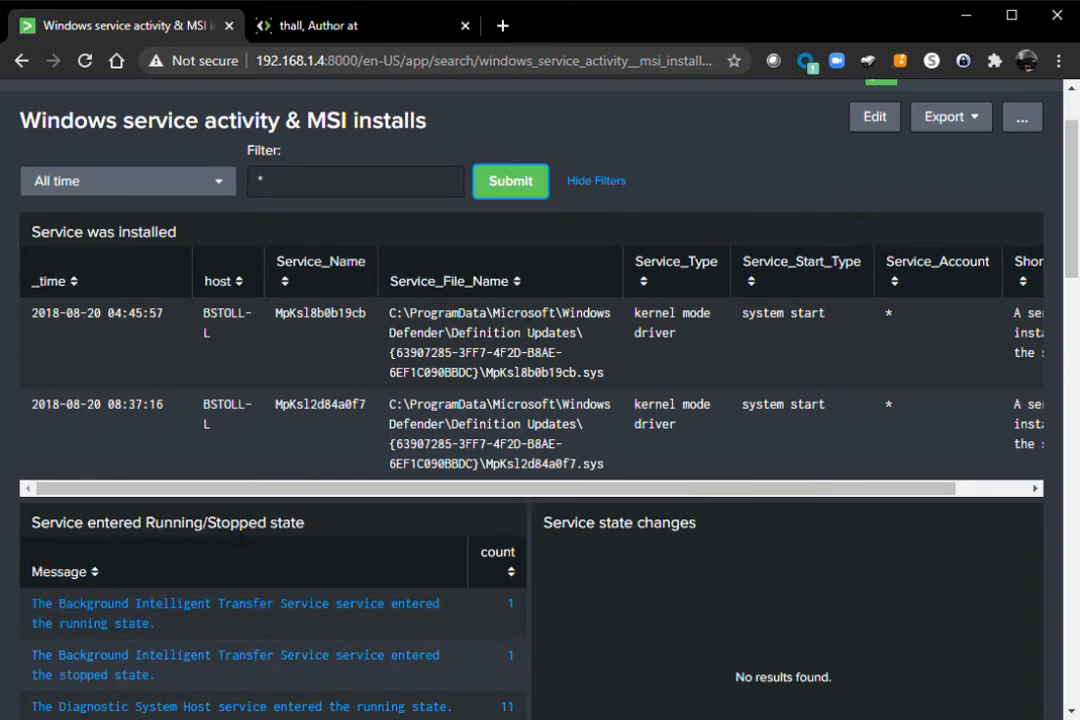
{"action": "scroll", "coordinate": [725, 594], "scroll_direction": "down", "scroll_amount": 2}
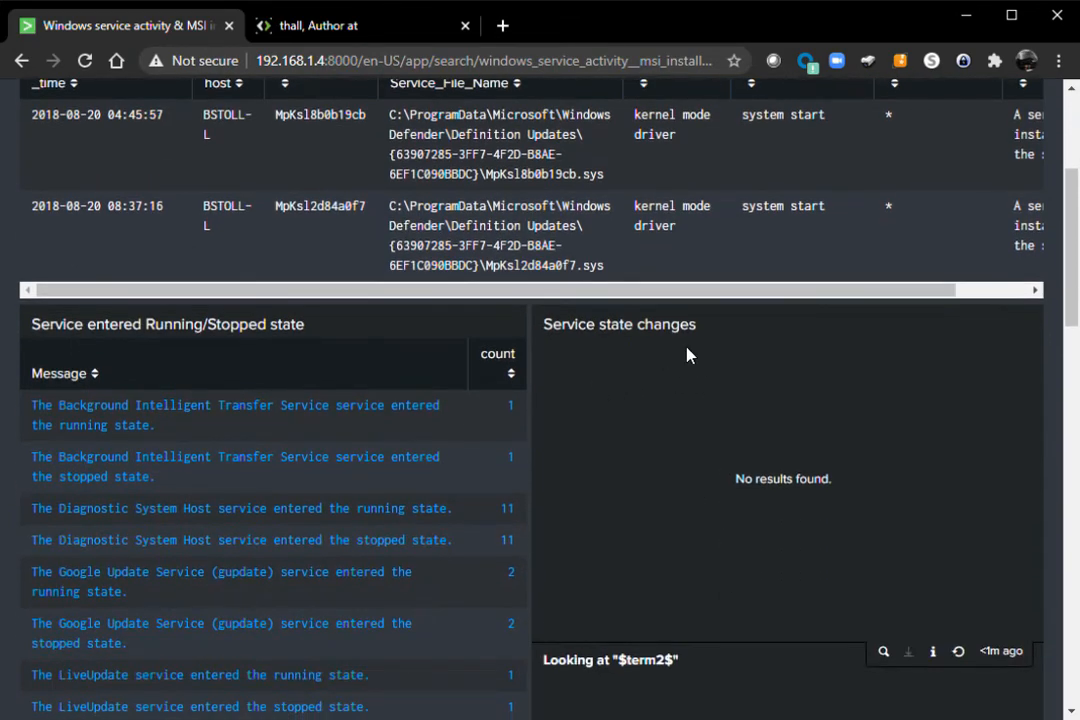
{"action": "scroll", "coordinate": [792, 629], "scroll_direction": "down", "scroll_amount": 4}
{"action": "scroll", "coordinate": [506, 607], "scroll_direction": "up", "scroll_amount": 7}
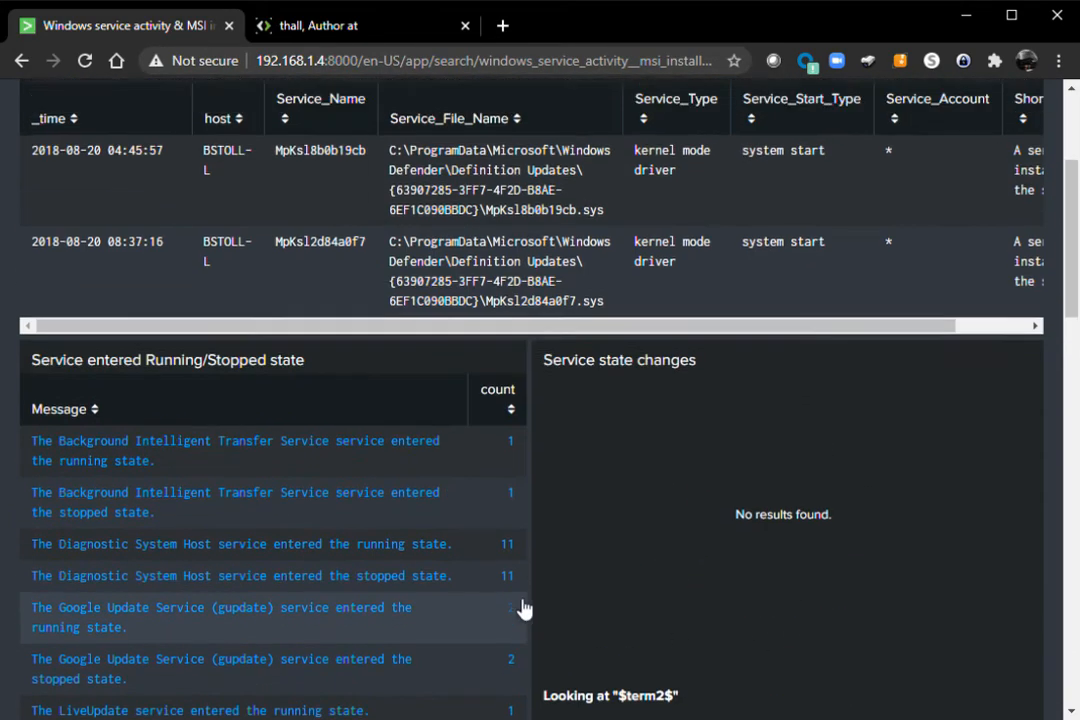
Drill down into the Background Intelligent Transfer Service running-state message and view its time and host details
{"action": "scroll", "coordinate": [520, 585], "scroll_direction": "down", "scroll_amount": 1}
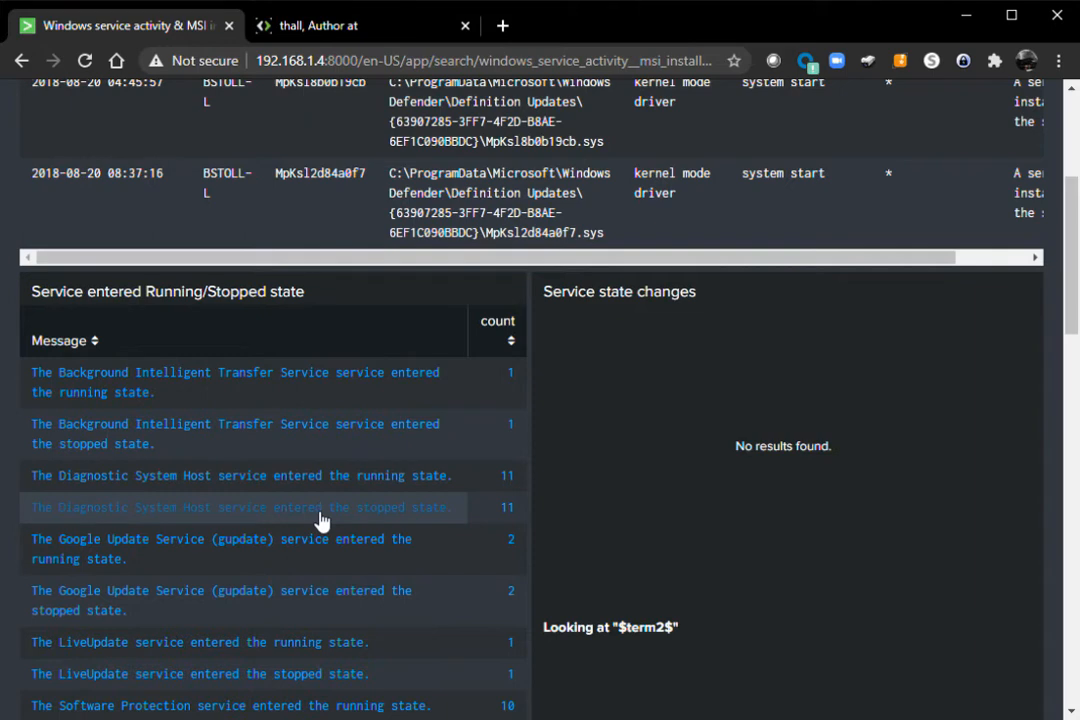
{"action": "scroll", "coordinate": [320, 520], "scroll_direction": "down", "scroll_amount": 3}
{"action": "scroll", "coordinate": [284, 579], "scroll_direction": "up", "scroll_amount": 3}
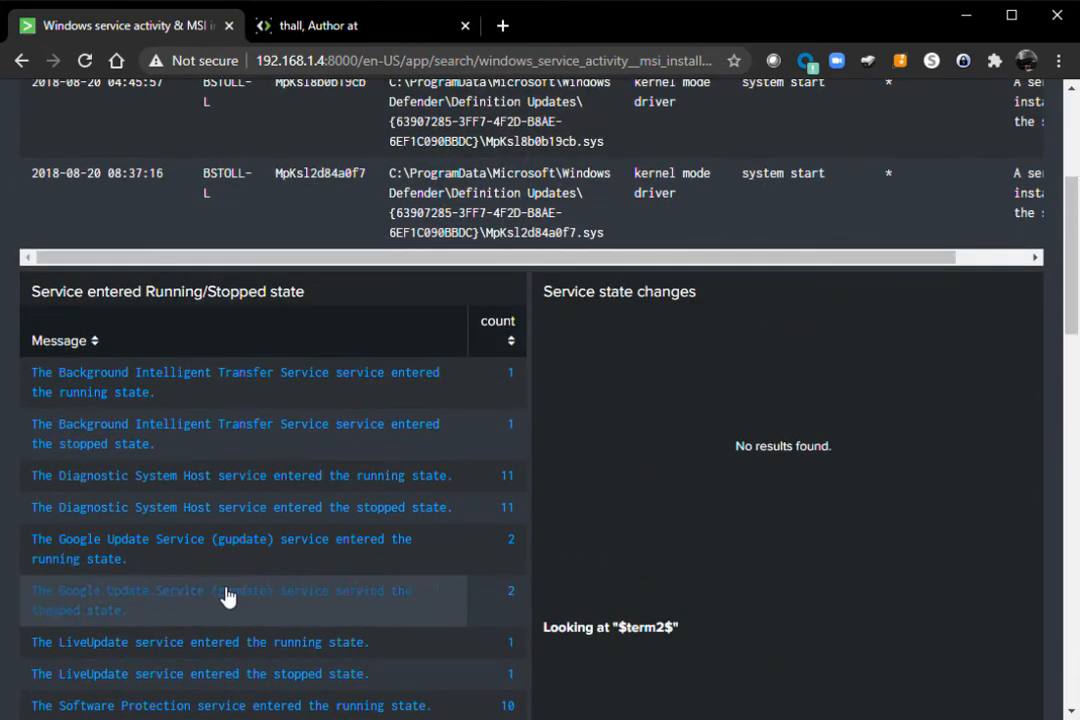
{"action": "left_click", "coordinate": [128, 388]}
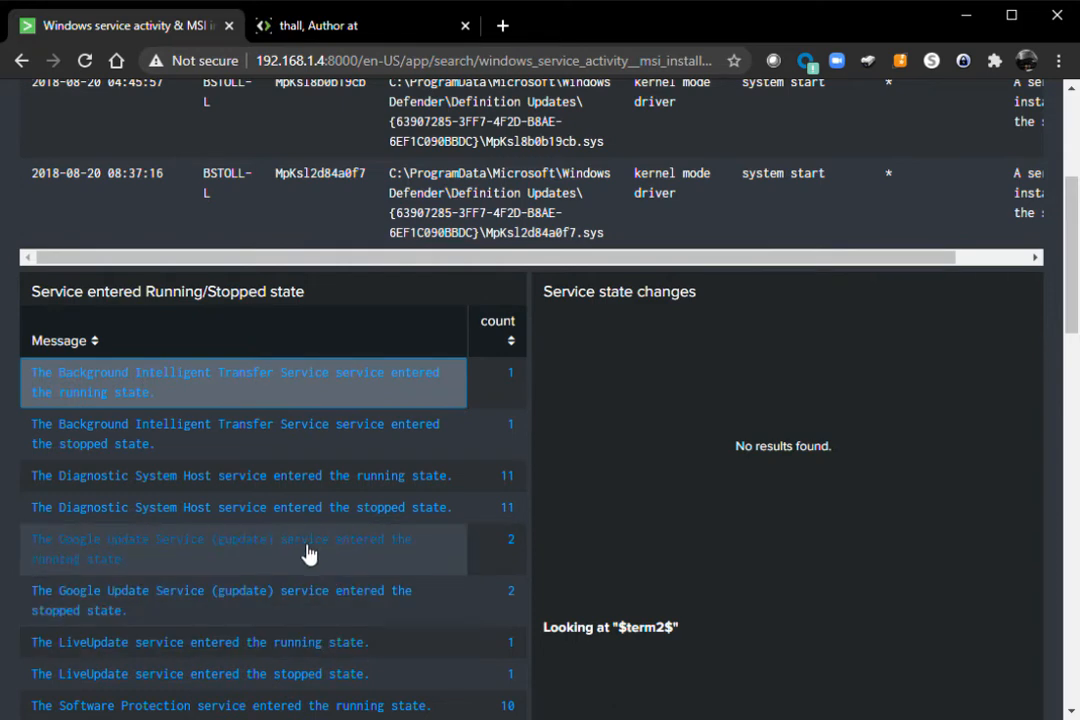
{"action": "scroll", "coordinate": [277, 535], "scroll_direction": "down", "scroll_amount": 5}
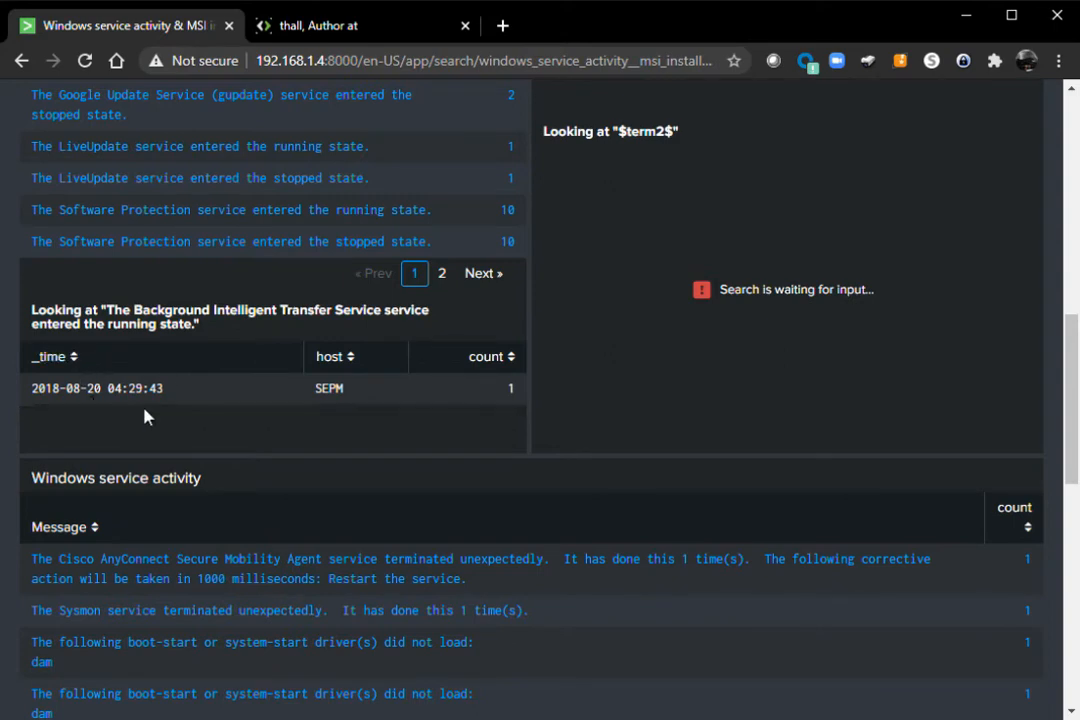
Drill down into the dam SISIPSNetFilter driver load message under Windows service activity and view its details
{"action": "scroll", "coordinate": [147, 417], "scroll_direction": "down", "scroll_amount": 3}
{"action": "left_click", "coordinate": [105, 415]}
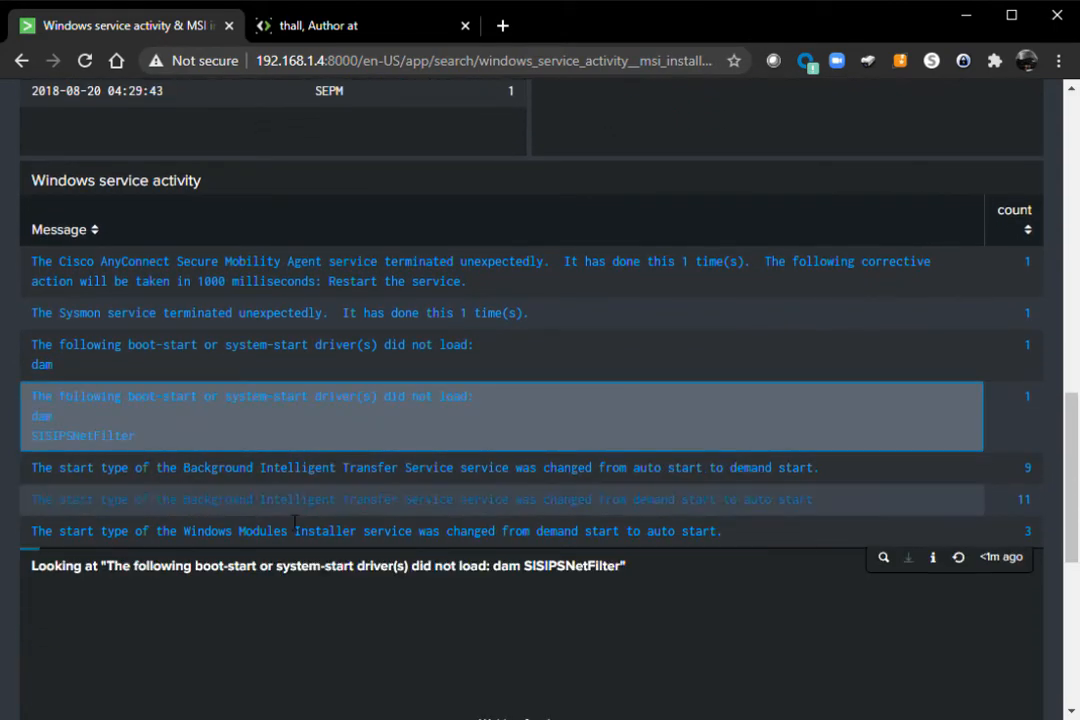
{"action": "scroll", "coordinate": [258, 614], "scroll_direction": "down", "scroll_amount": 3}
{"action": "scroll", "coordinate": [263, 610], "scroll_direction": "up", "scroll_amount": 2}
{"action": "scroll", "coordinate": [263, 610], "scroll_direction": "up", "scroll_amount": 1}
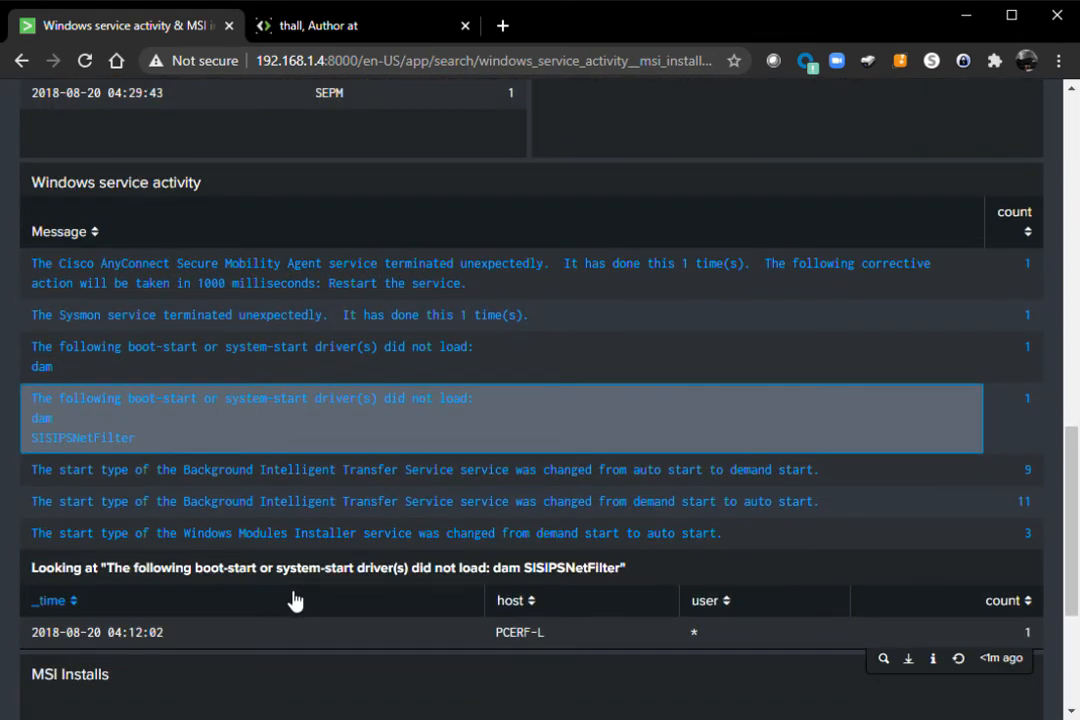
{"action": "scroll", "coordinate": [294, 600], "scroll_direction": "down", "scroll_amount": 1}
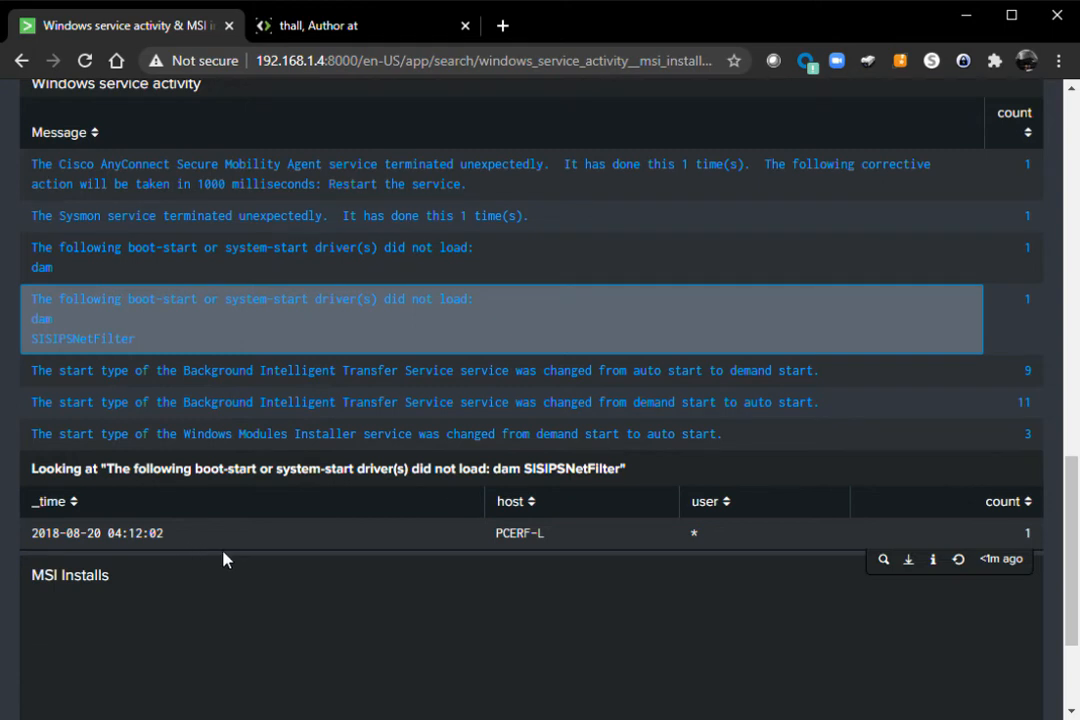
Open the Windows service activity & MSI installs dashboard's XML source in edit mode and select the entire code
{"action": "scroll", "coordinate": [240, 590], "scroll_direction": "down", "scroll_amount": 2}
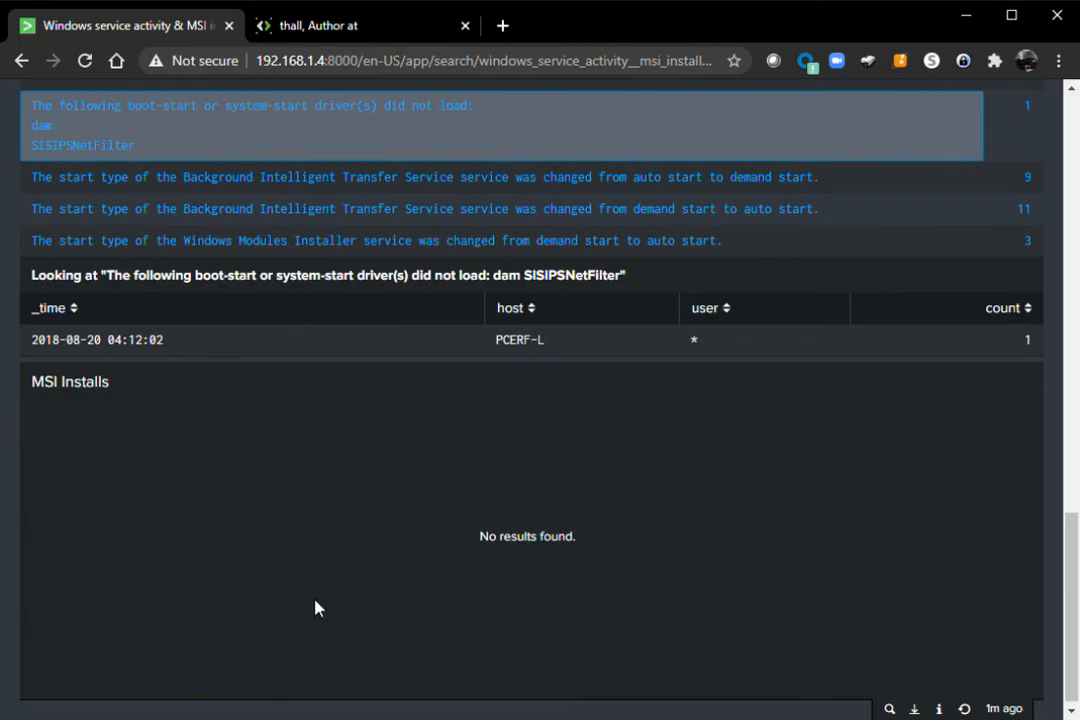
{"action": "scroll", "coordinate": [316, 608], "scroll_direction": "up", "scroll_amount": 1}
{"action": "scroll", "coordinate": [320, 613], "scroll_direction": "up", "scroll_amount": 15}
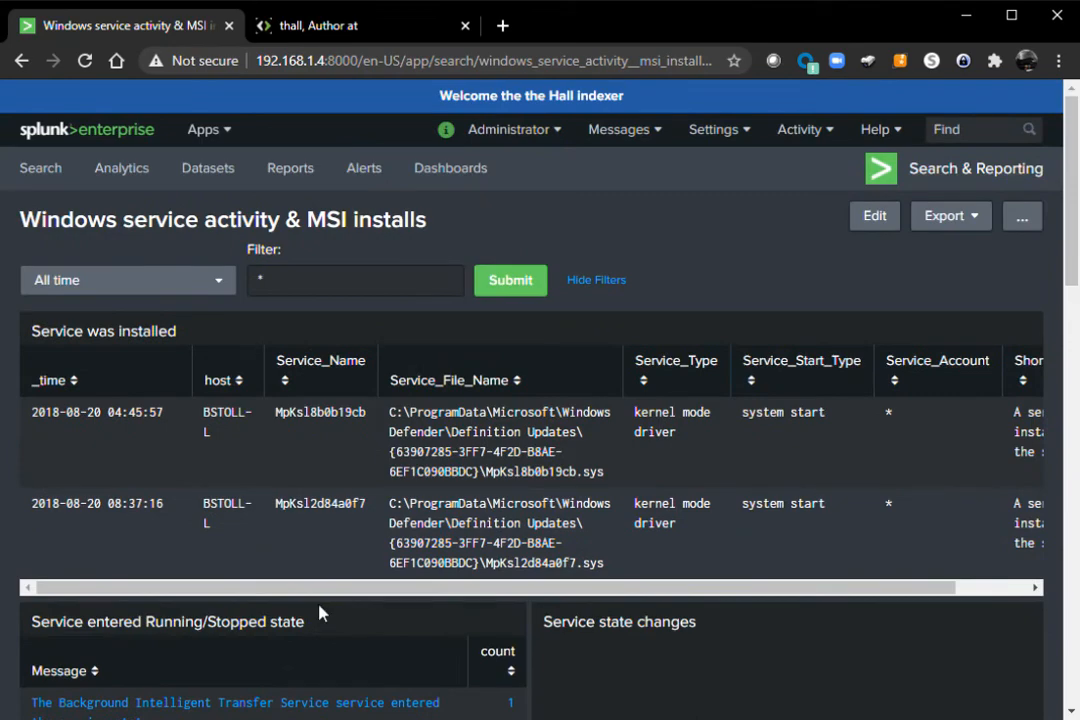
{"action": "scroll", "coordinate": [220, 648], "scroll_direction": "down", "scroll_amount": 4}
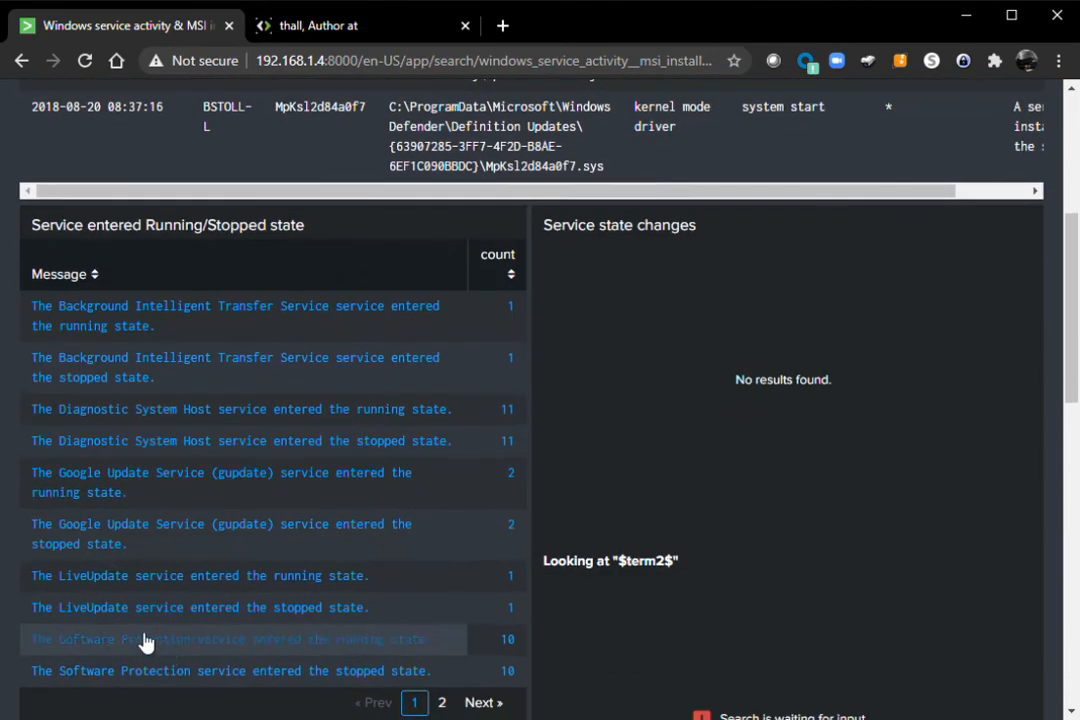
{"action": "scroll", "coordinate": [185, 550], "scroll_direction": "up", "scroll_amount": 4}
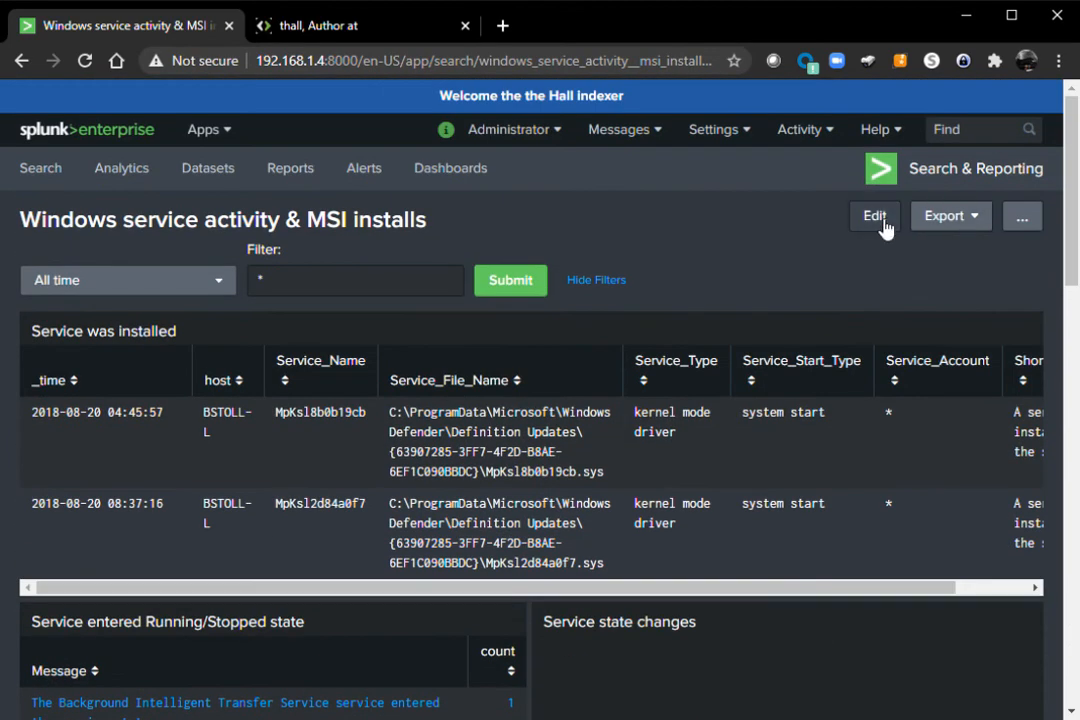
{"action": "left_click", "coordinate": [877, 218]}
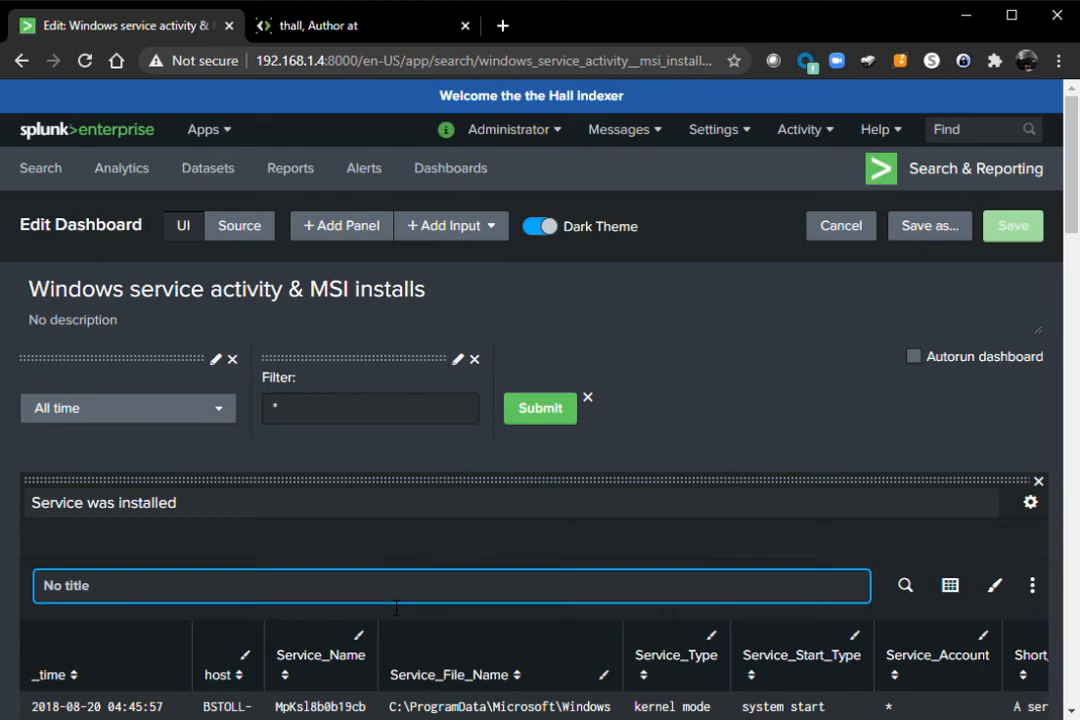
{"action": "left_click", "coordinate": [254, 232]}
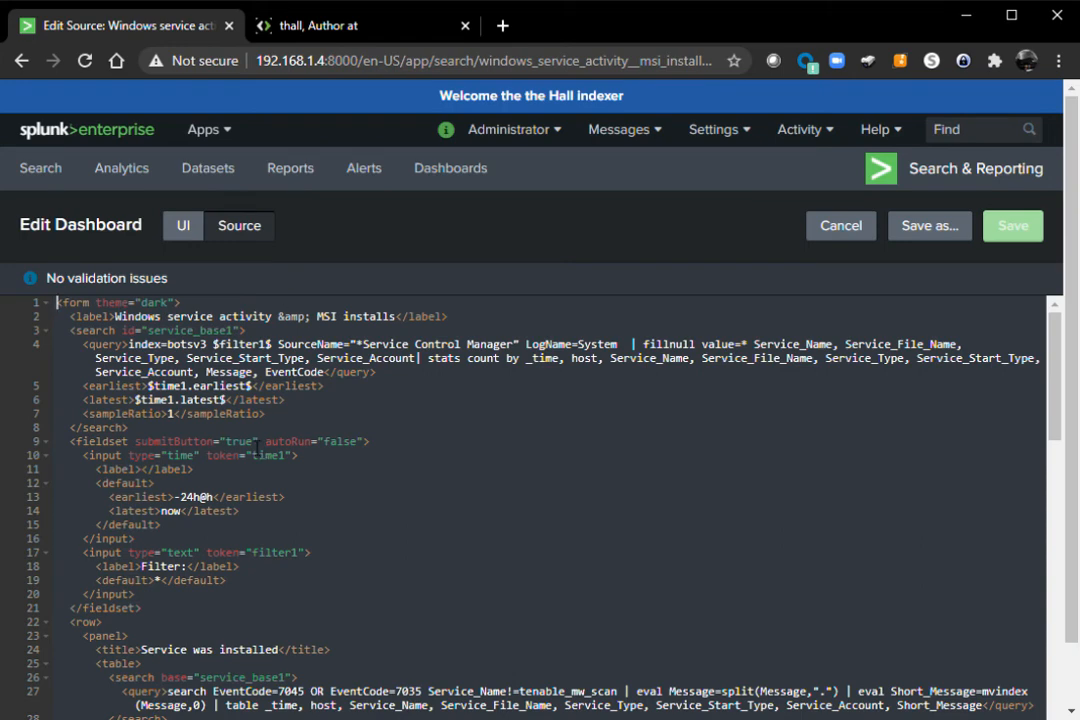
{"action": "key", "text": "ctrl+a"}
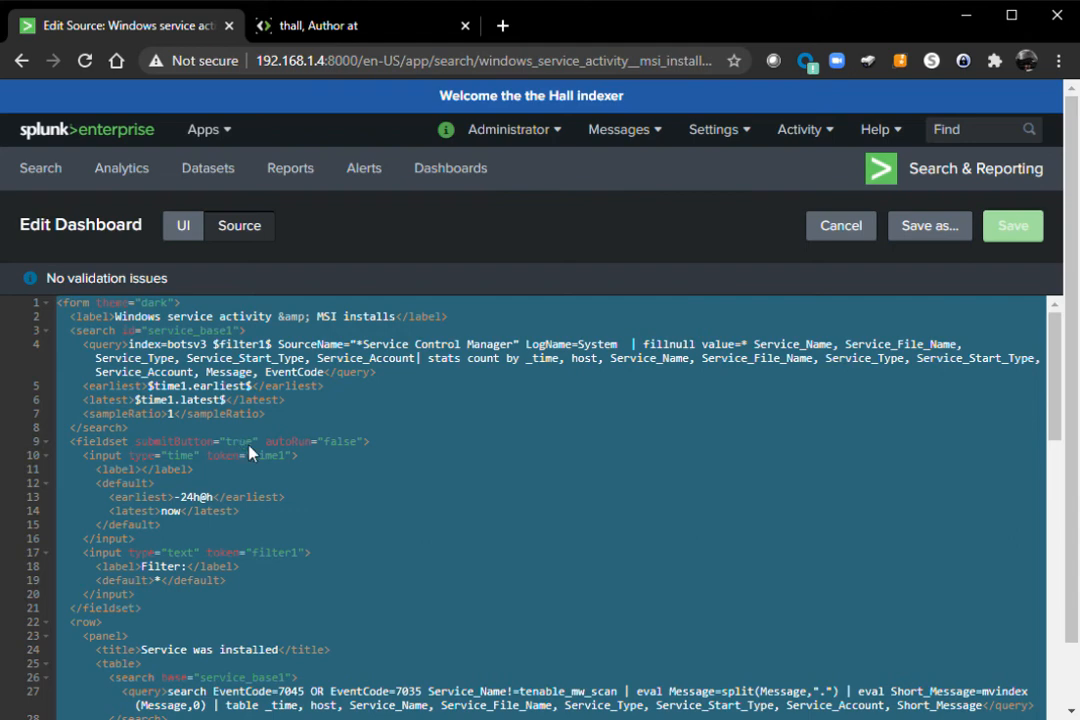
{"action": "left_click", "coordinate": [403, 591]}
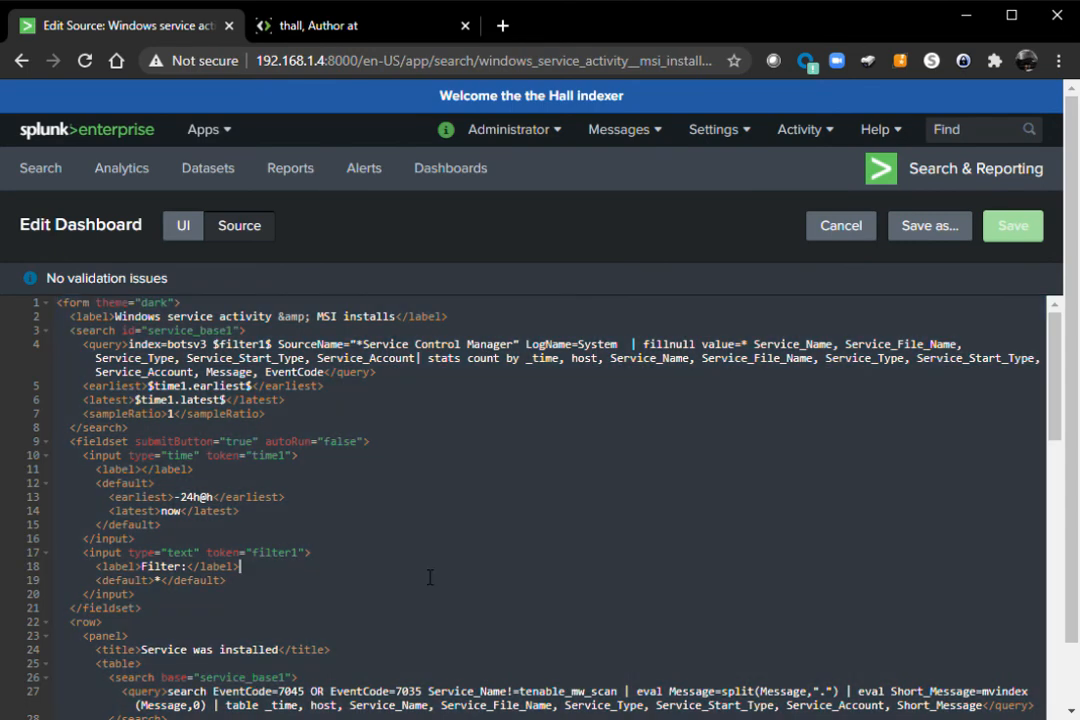
Return to the visual editor, inspect the search string of the Service entered Running/Stopped state table, and close it without applying changes
{"action": "left_click", "coordinate": [180, 225]}
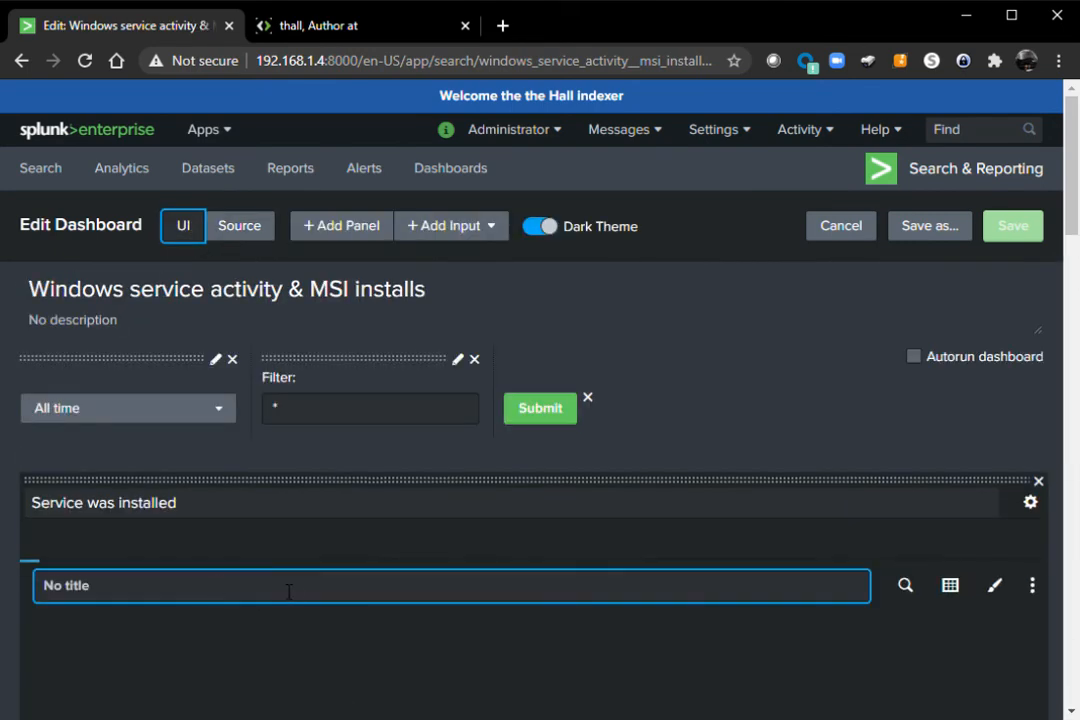
{"action": "scroll", "coordinate": [299, 588], "scroll_direction": "down", "scroll_amount": 6}
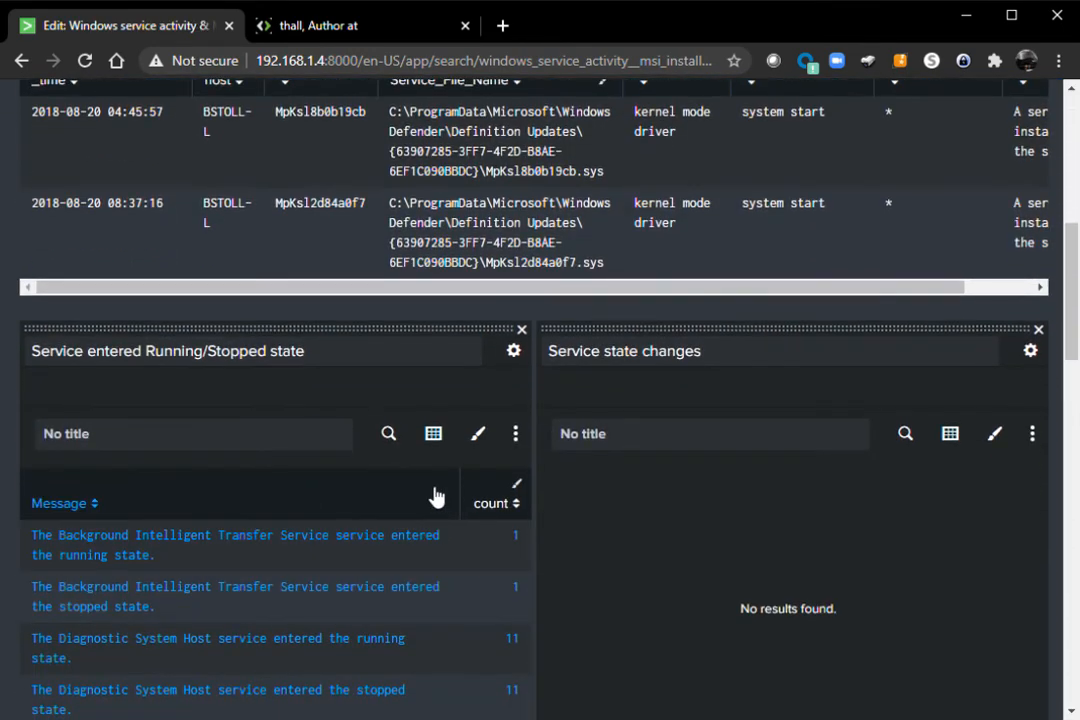
{"action": "scroll", "coordinate": [436, 498], "scroll_direction": "down", "scroll_amount": 1}
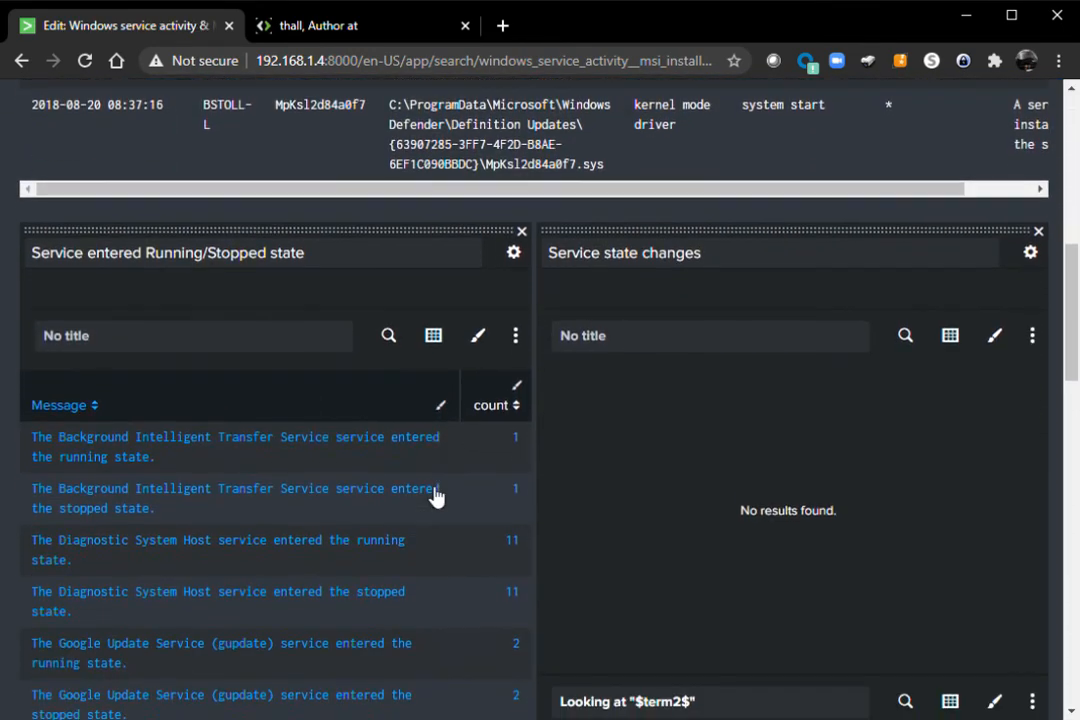
{"action": "left_click", "coordinate": [389, 336]}
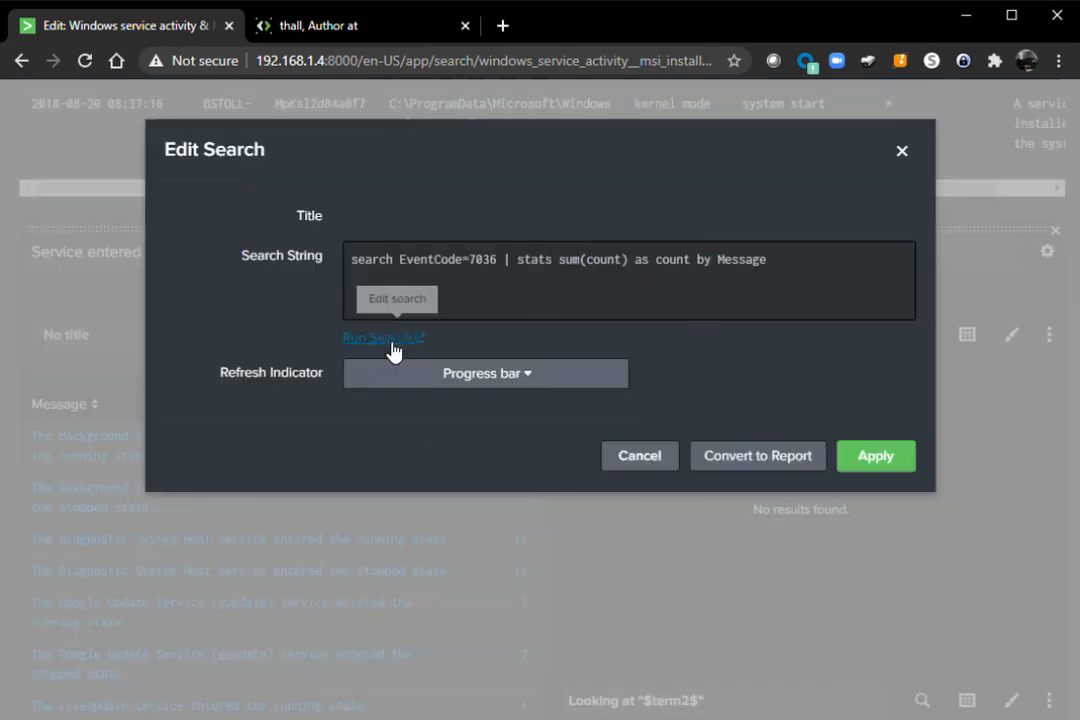
{"action": "left_click", "coordinate": [784, 286]}
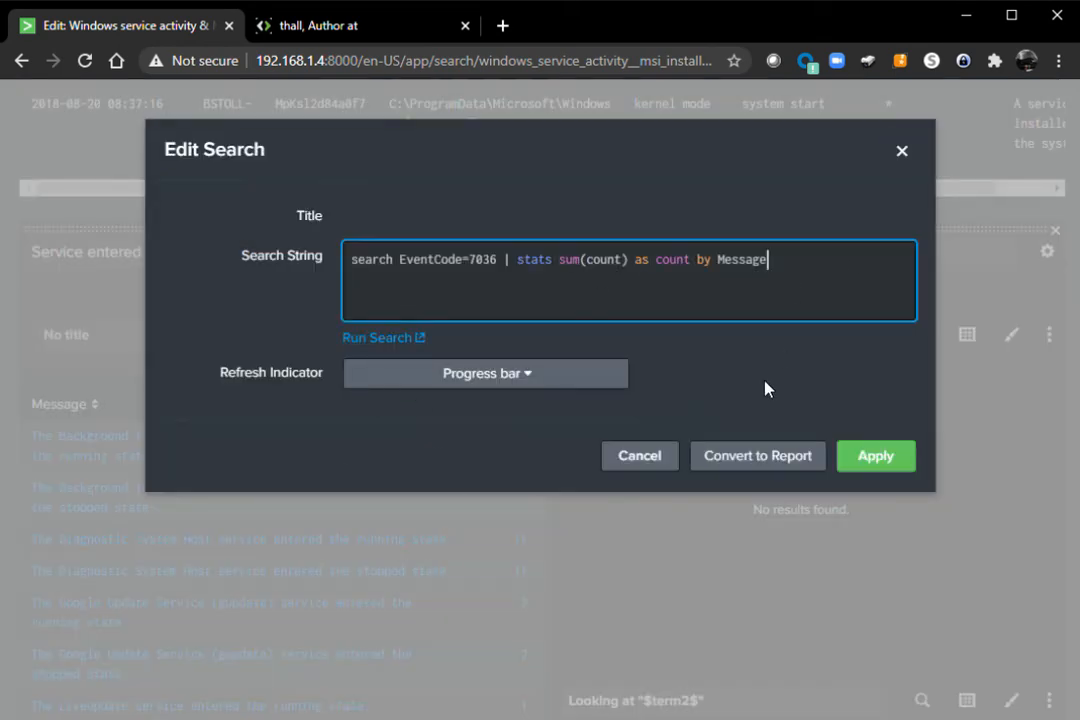
{"action": "left_click", "coordinate": [645, 459]}
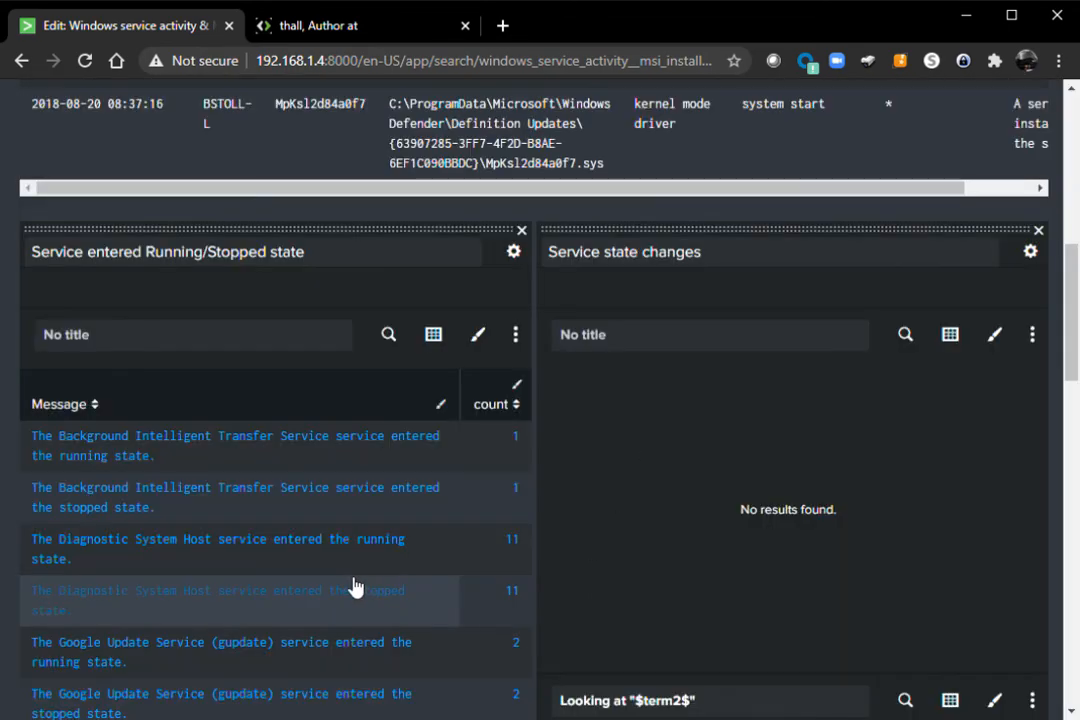
View the dashboard's XML source again and leave edit mode without saving
{"action": "scroll", "coordinate": [354, 585], "scroll_direction": "up", "scroll_amount": 7}
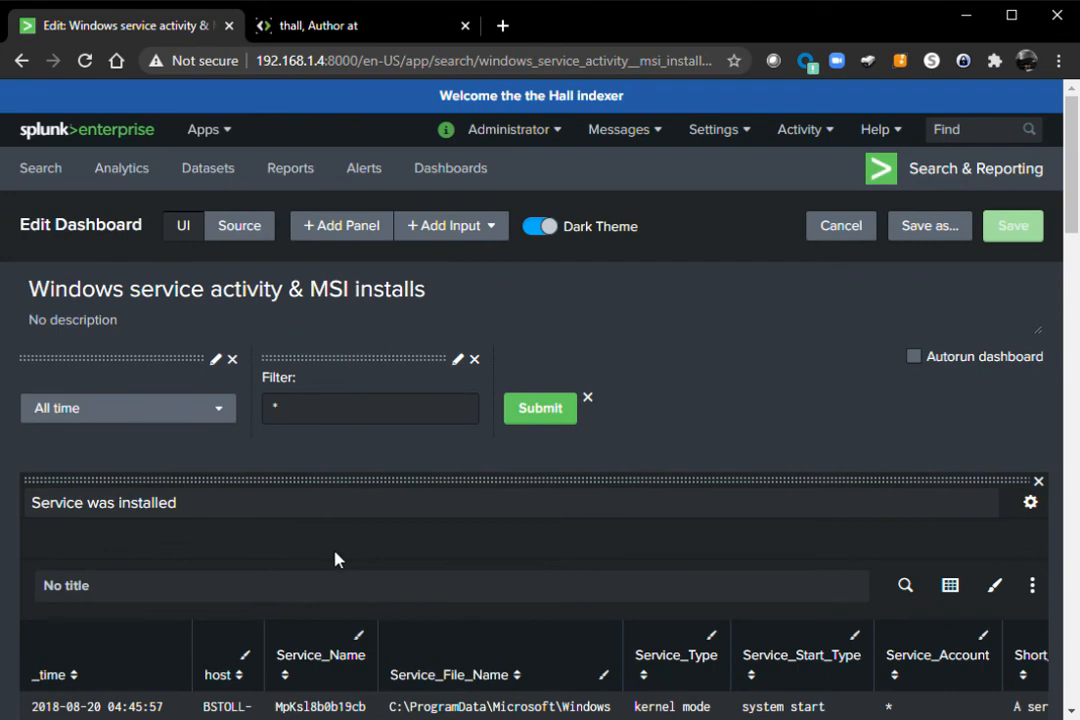
{"action": "left_click", "coordinate": [240, 225]}
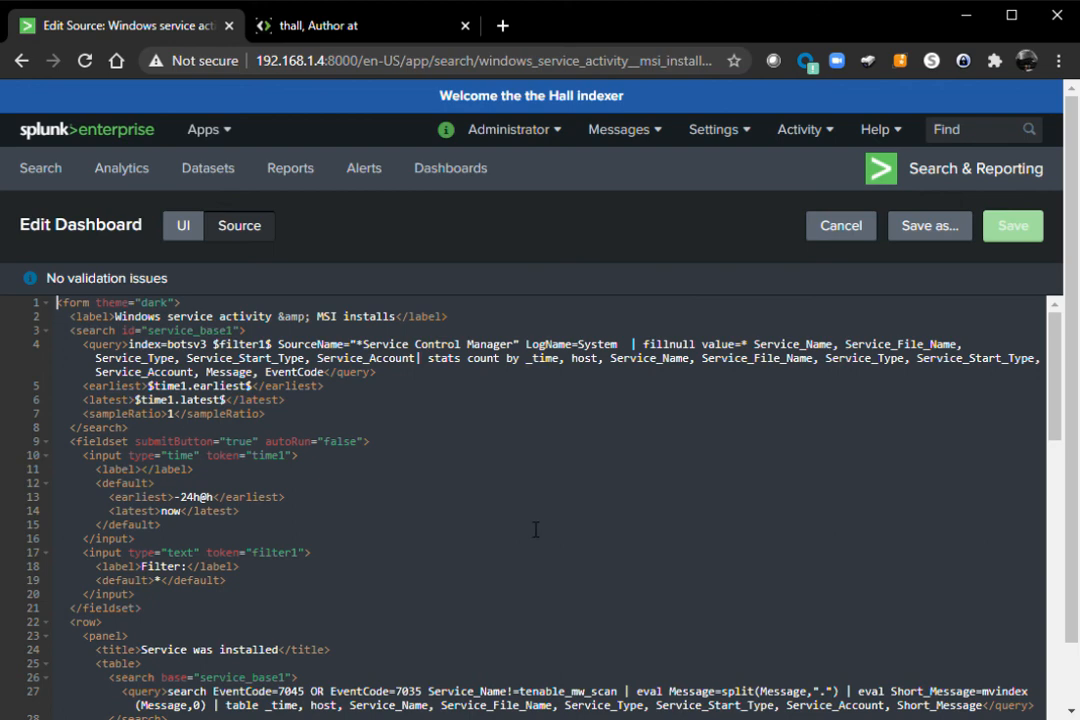
{"action": "left_click", "coordinate": [838, 227]}
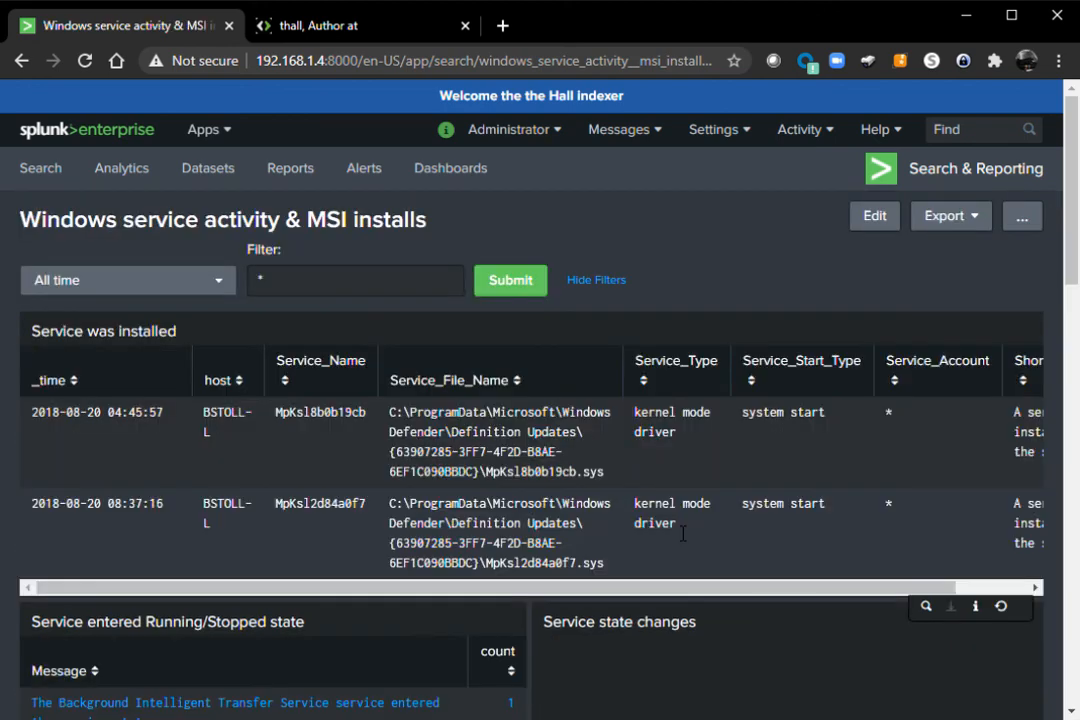